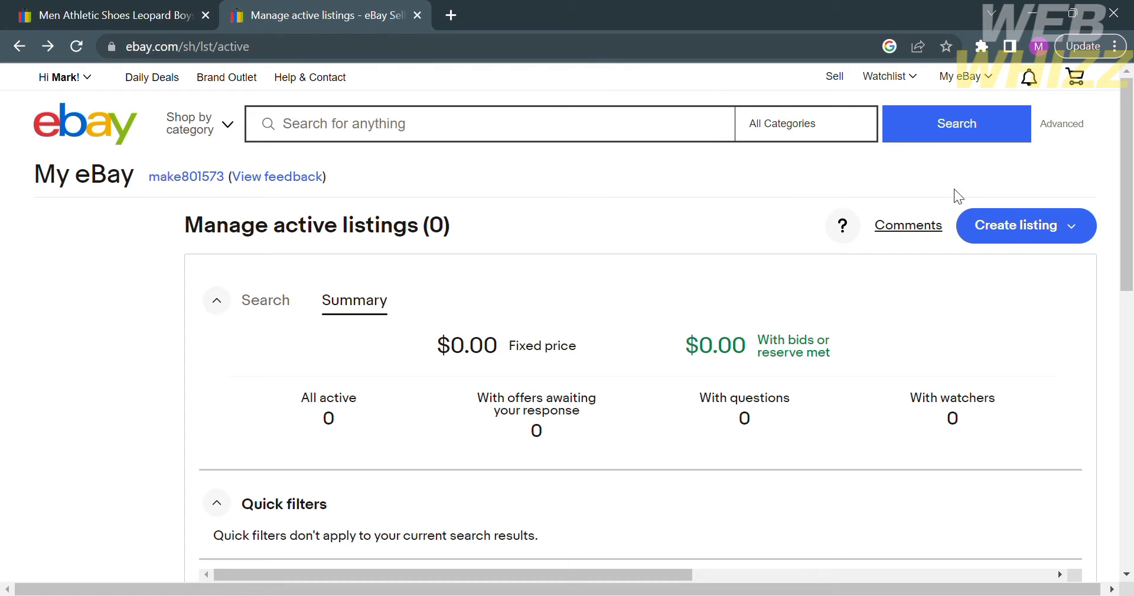
- Start creating a new single listing from the active listings page
click(1017, 234)
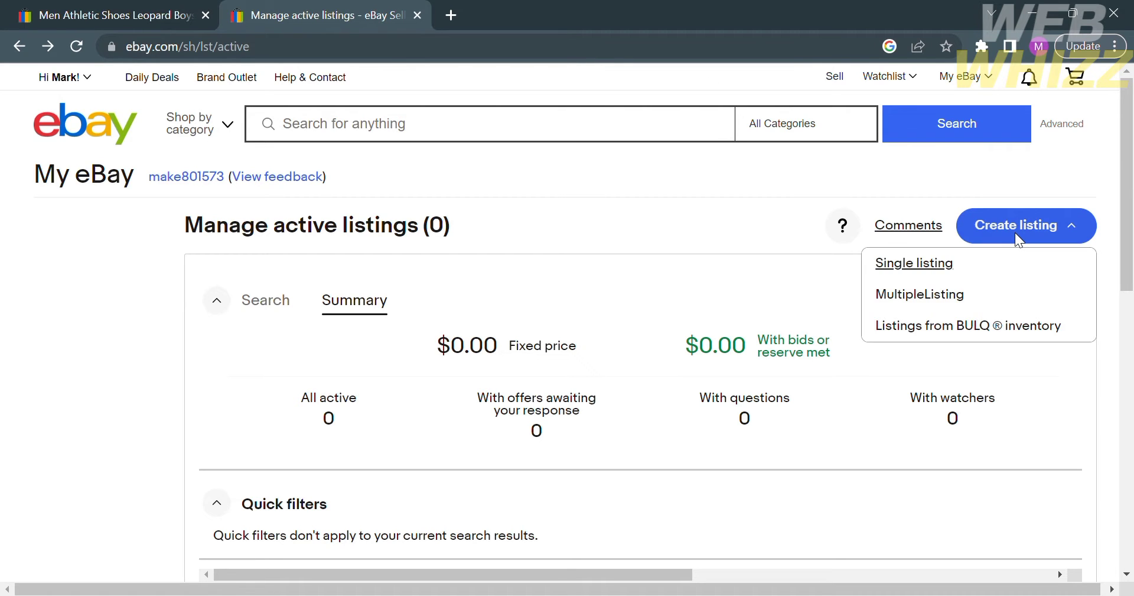
click(933, 270)
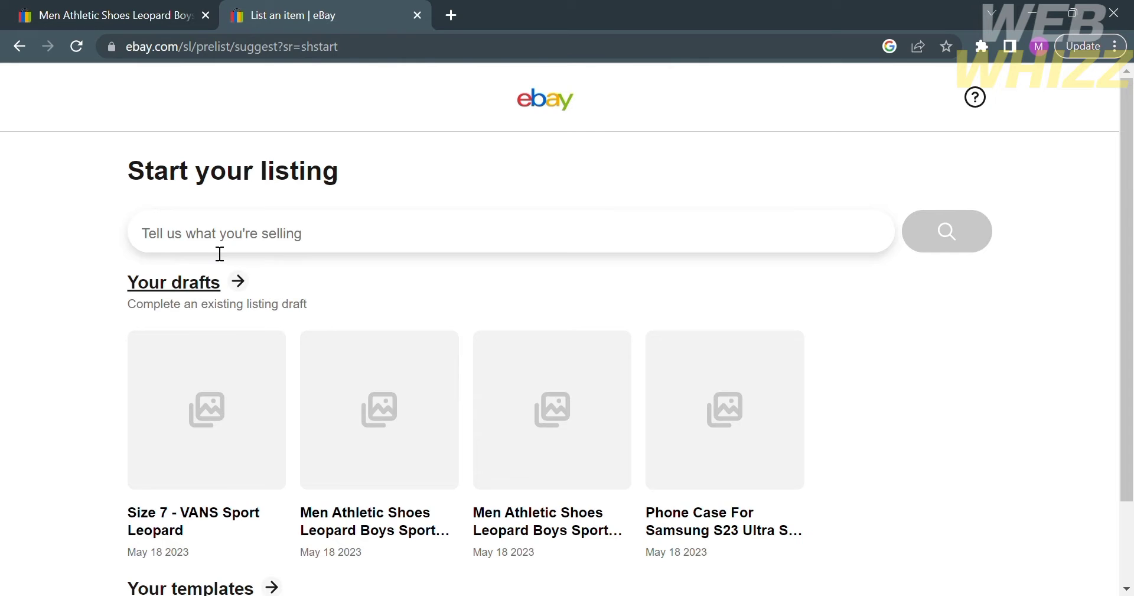
- Download product photos of the leopard athletic shoes from the open reference listing and dismiss the download notice
click(128, 8)
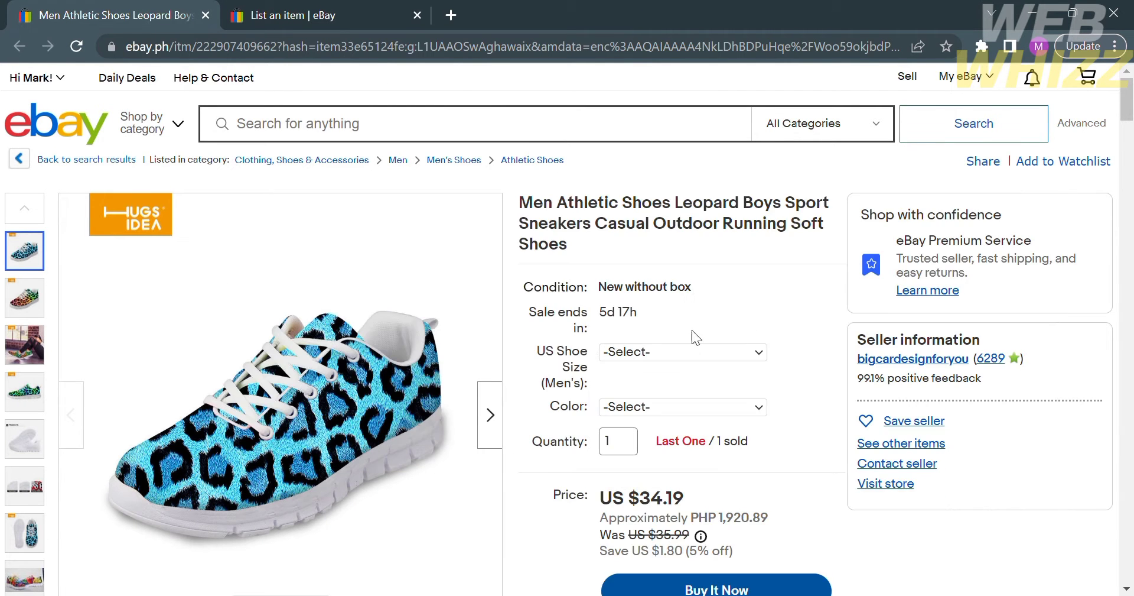
mouse_move(293, 436)
mouse_move(26, 396)
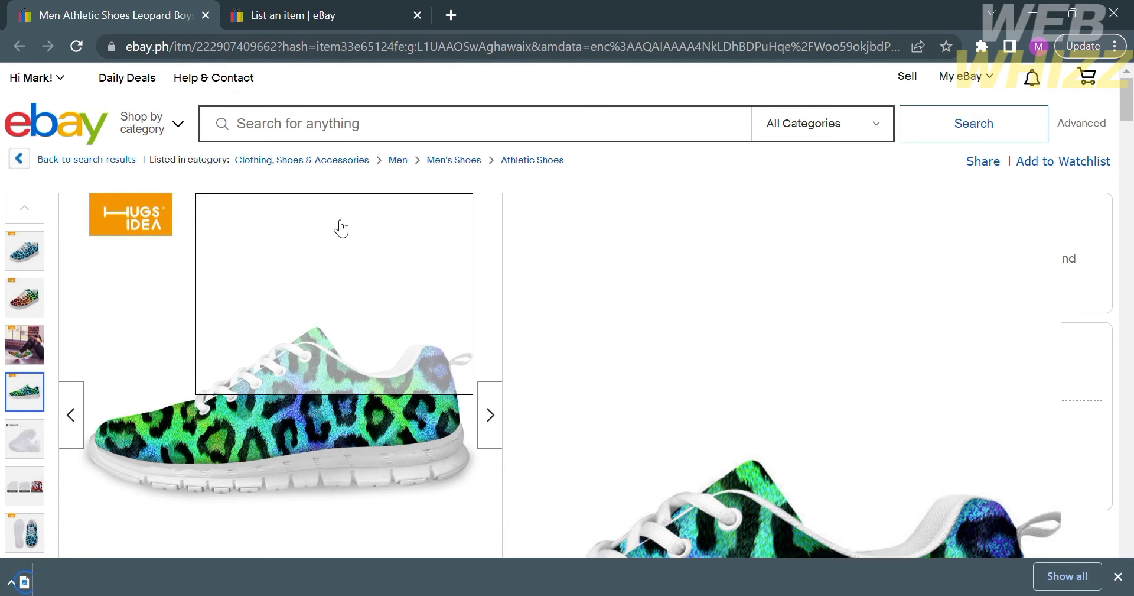
click(1118, 570)
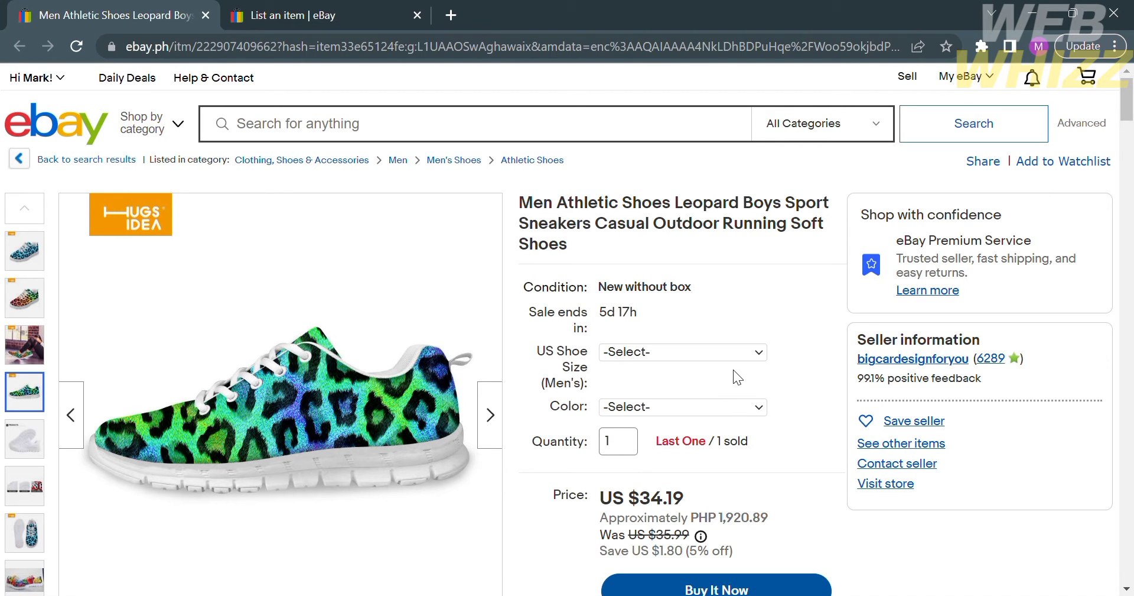
- Copy the title "Men Athletic Shoes Leopard Boys Sport Sneakers Casual Outdoor Running Soft Shoes" and search for matches to it in the new listing
drag(588, 244, 517, 207)
key(ctrl+c)
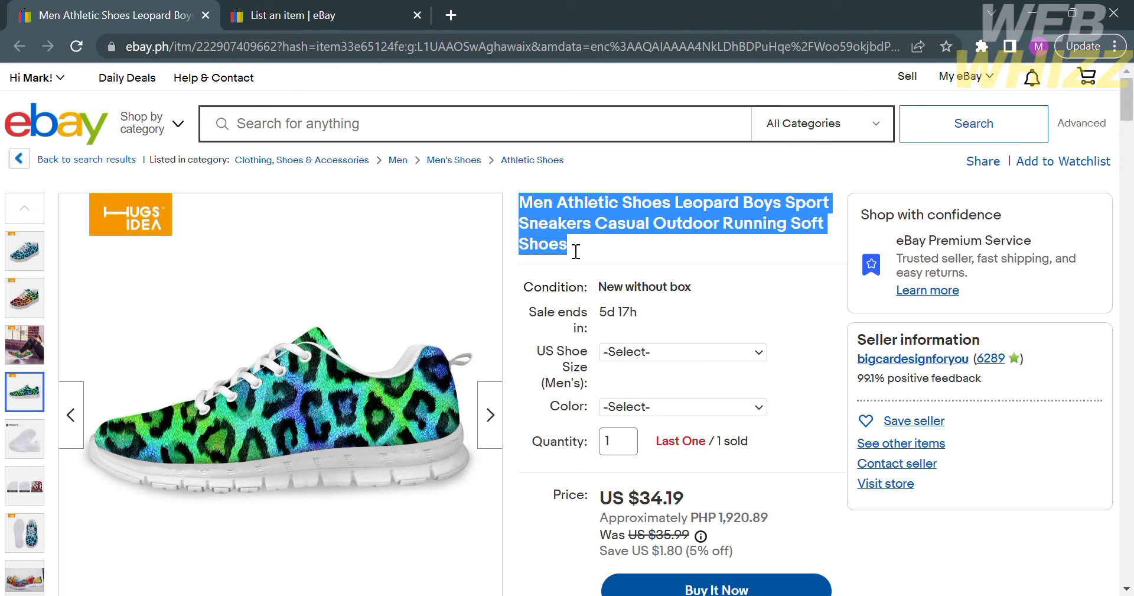
click(266, 5)
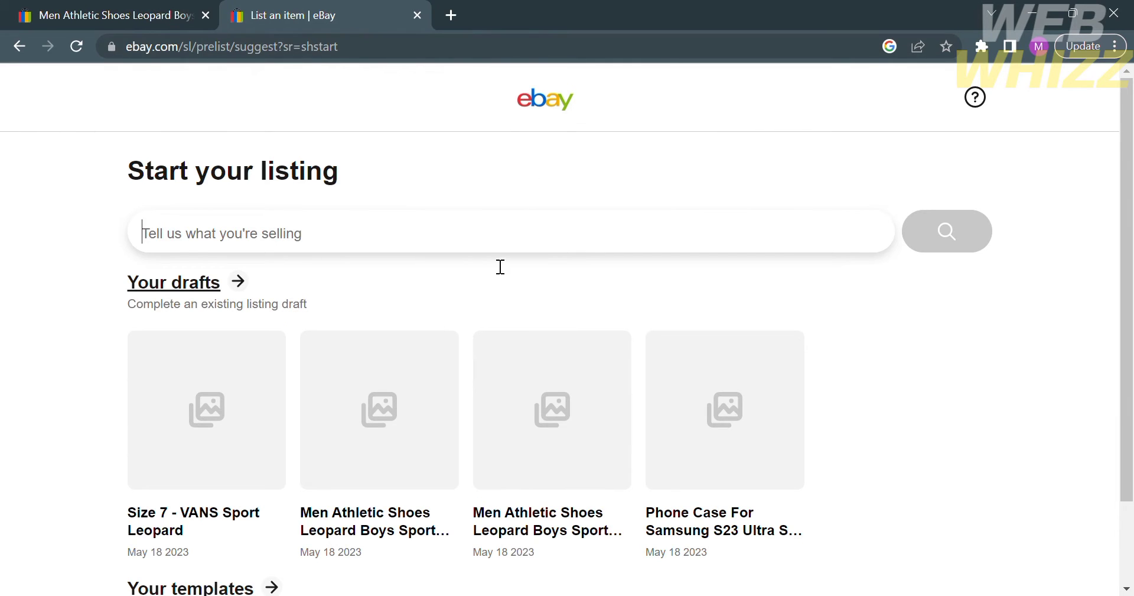
click(191, 242)
key(ctrl+v)
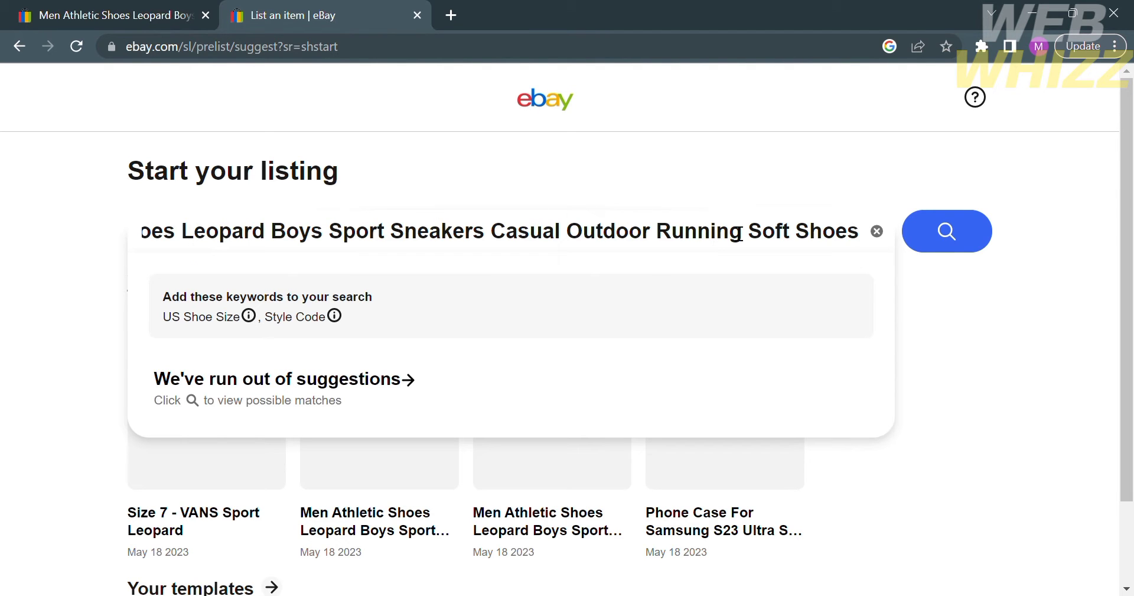
click(944, 238)
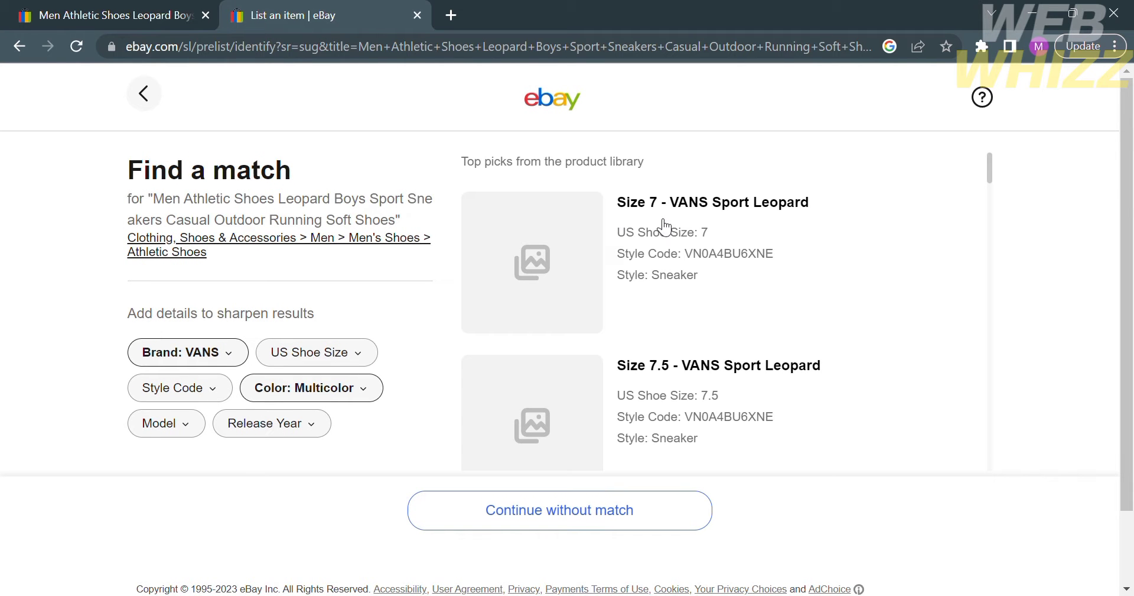
- Look through the top picks from the product library for a shoe matching the item
scroll(665, 226, down, 9)
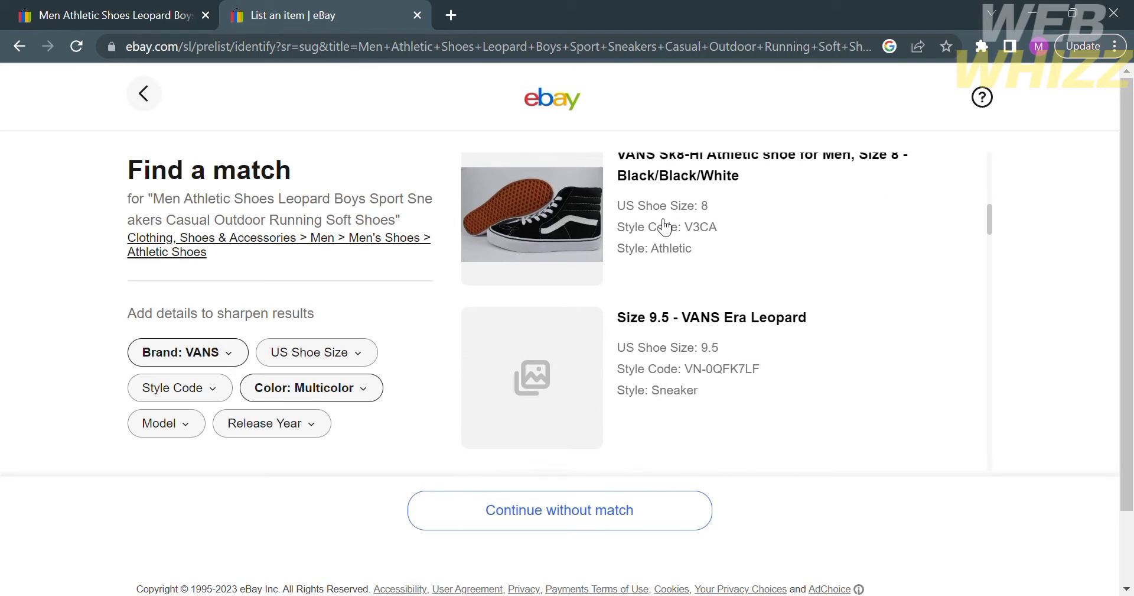
scroll(665, 226, up, 10)
scroll(665, 226, down, 8)
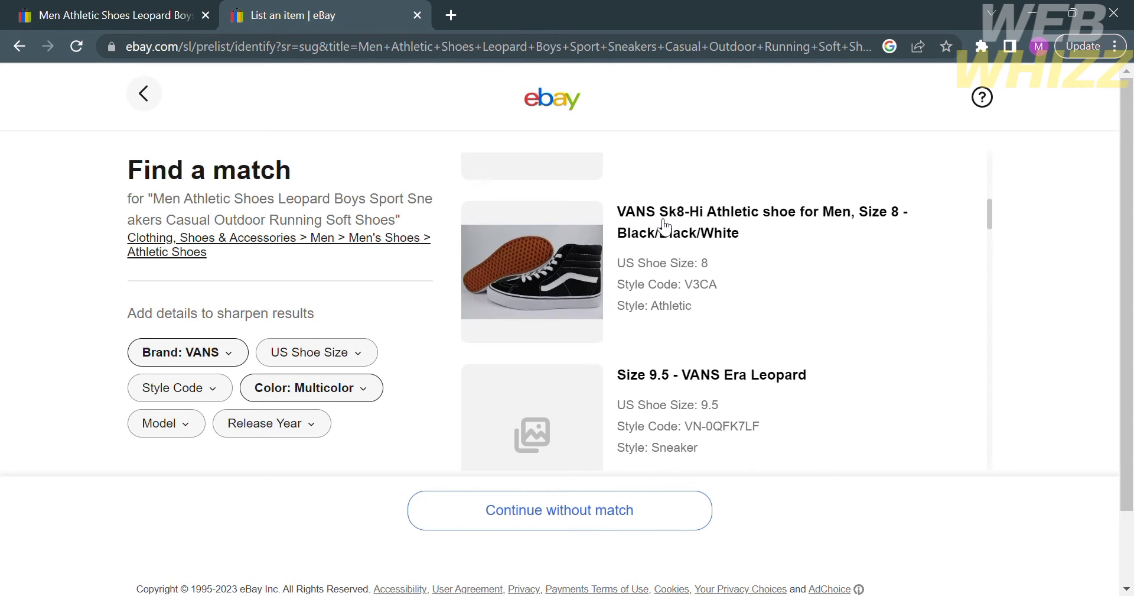
scroll(665, 226, down, 10)
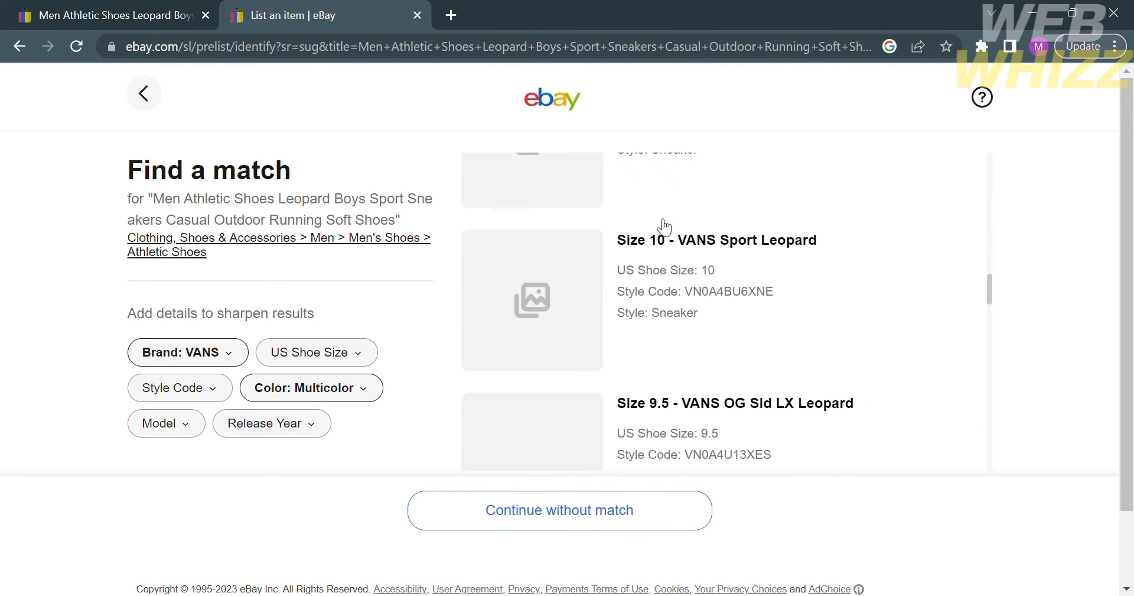
scroll(665, 226, down, 2)
scroll(665, 226, down, 3)
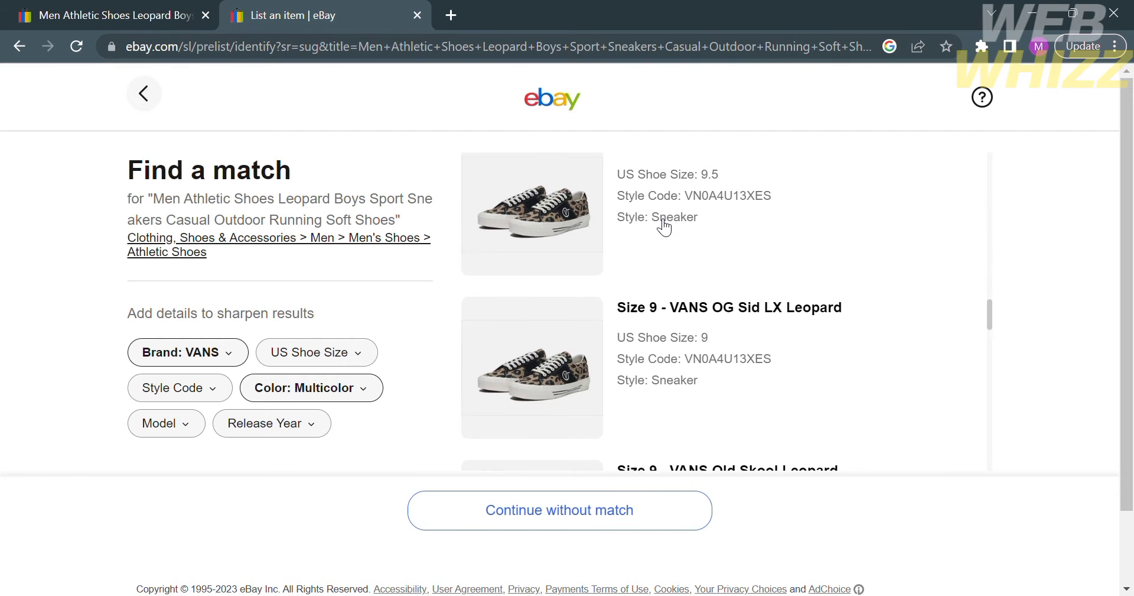
scroll(665, 227, up, 20)
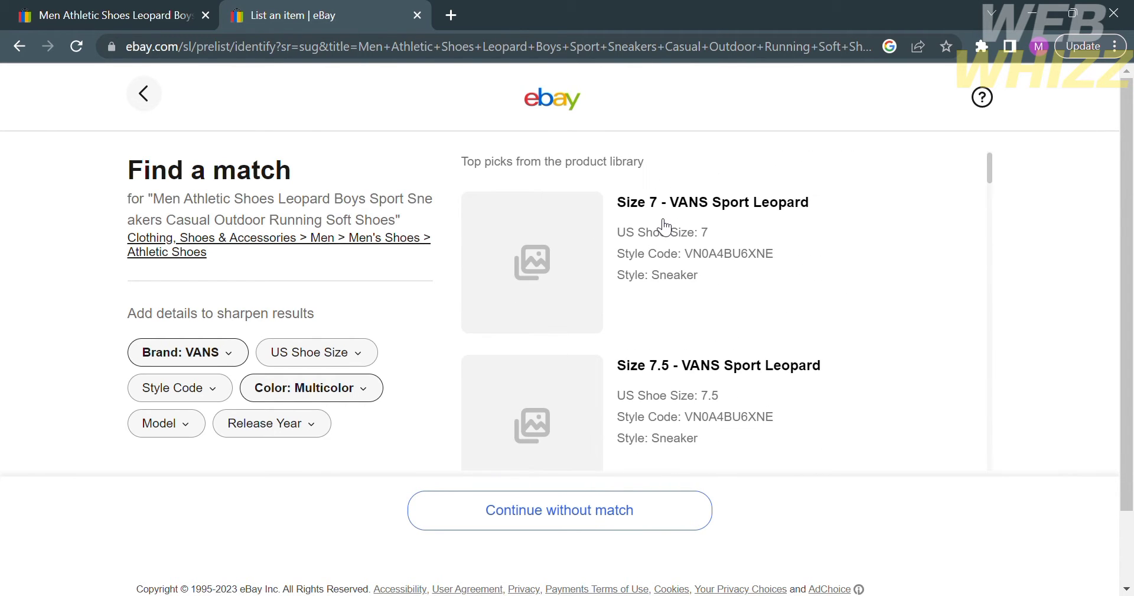
scroll(665, 227, down, 6)
scroll(665, 226, up, 8)
- Choose the "Size 7 - VANS Sport Leopard" match, set its condition to New with box, and continue to the listing
click(575, 260)
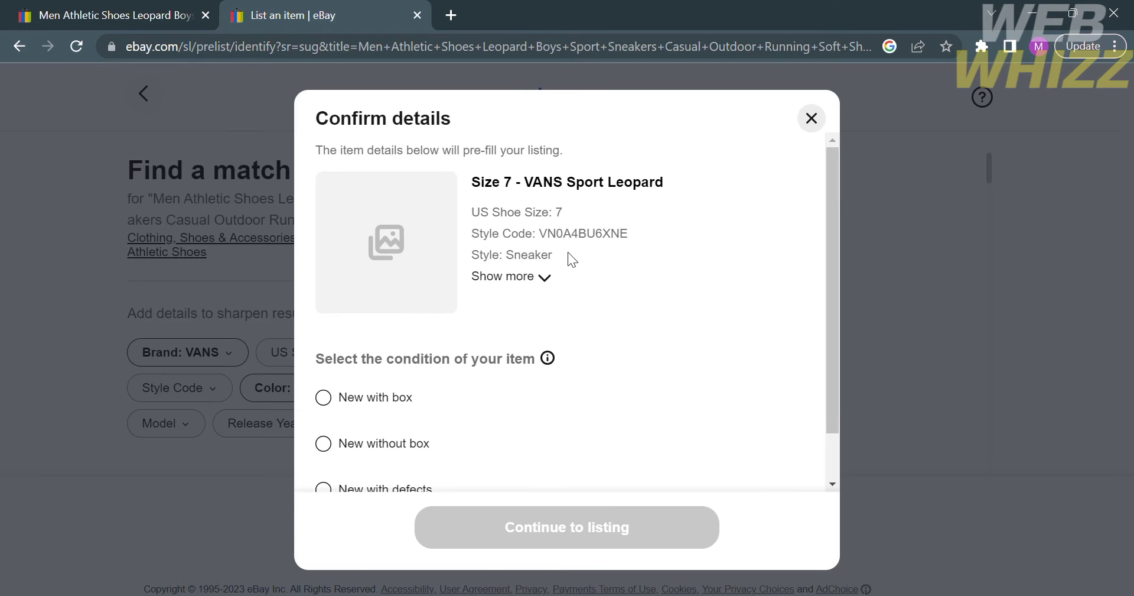
click(385, 404)
scroll(583, 432, down, 1)
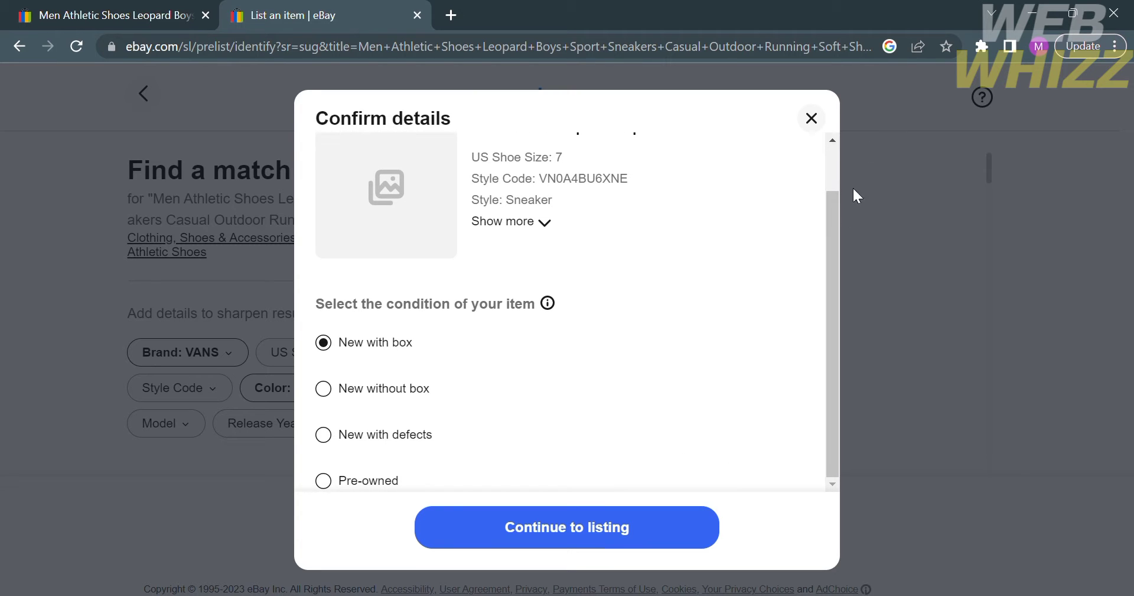
click(540, 542)
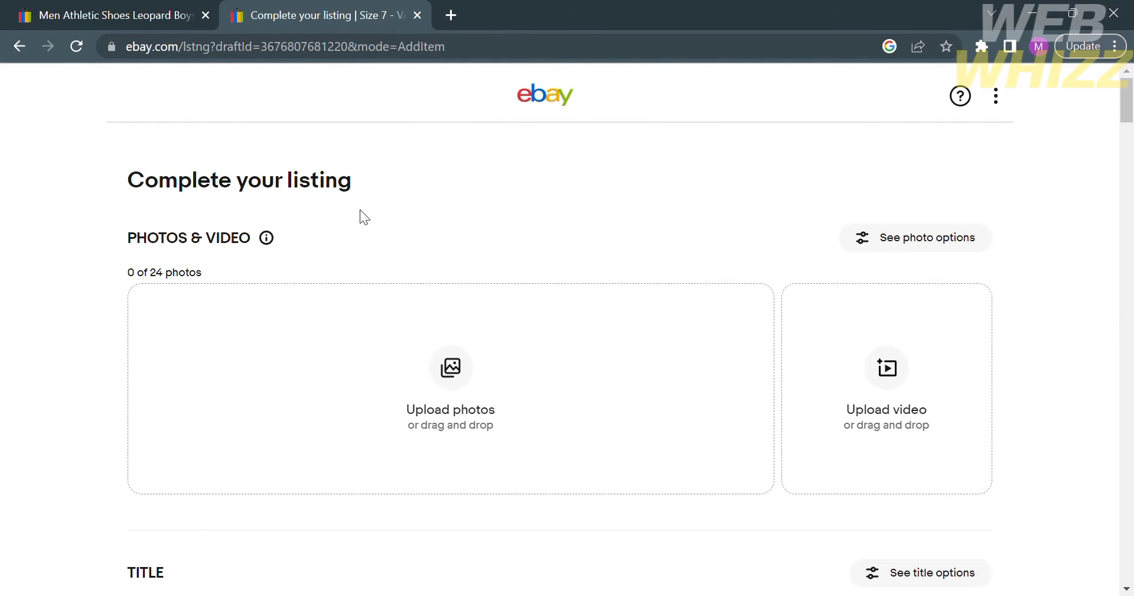
- Examine the listing form's sections, from photos and title through item specifics to condition and description
scroll(365, 214, down, 2)
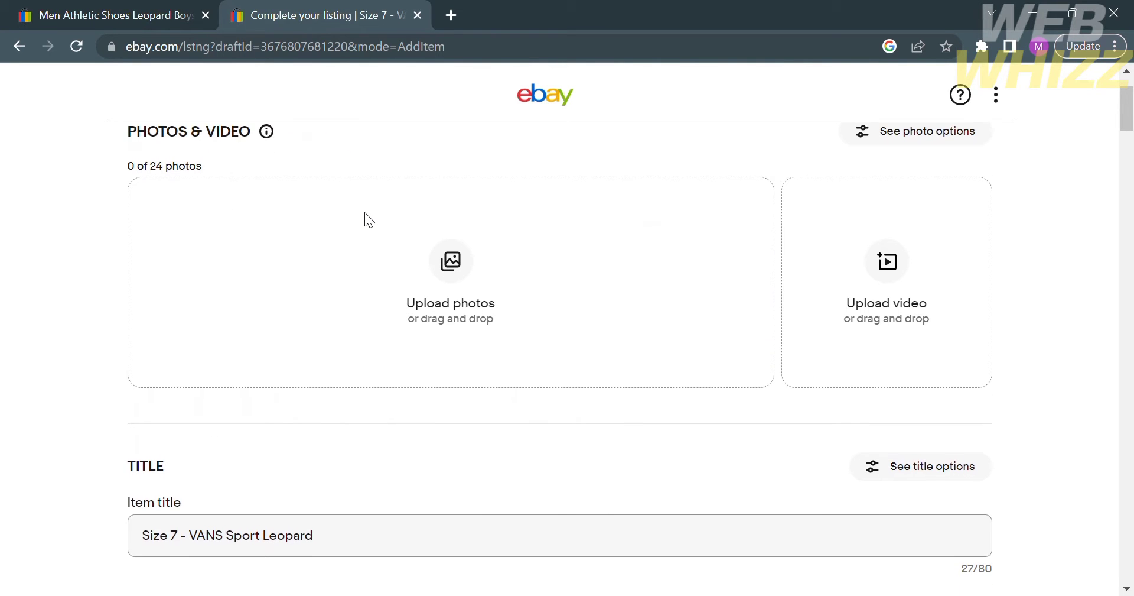
scroll(704, 372, up, 2)
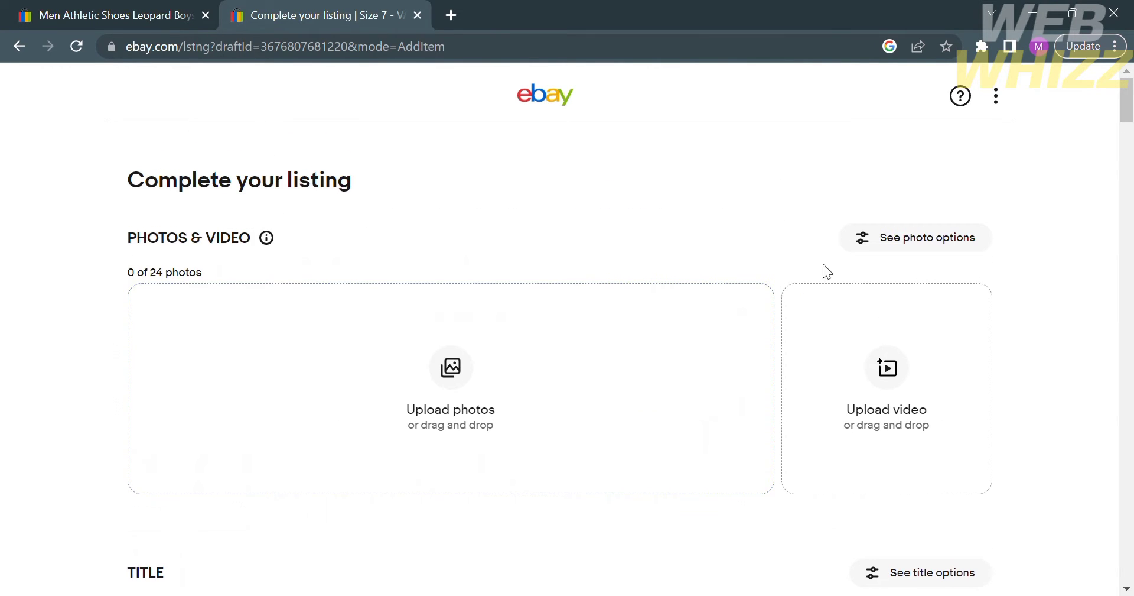
scroll(699, 456, down, 10)
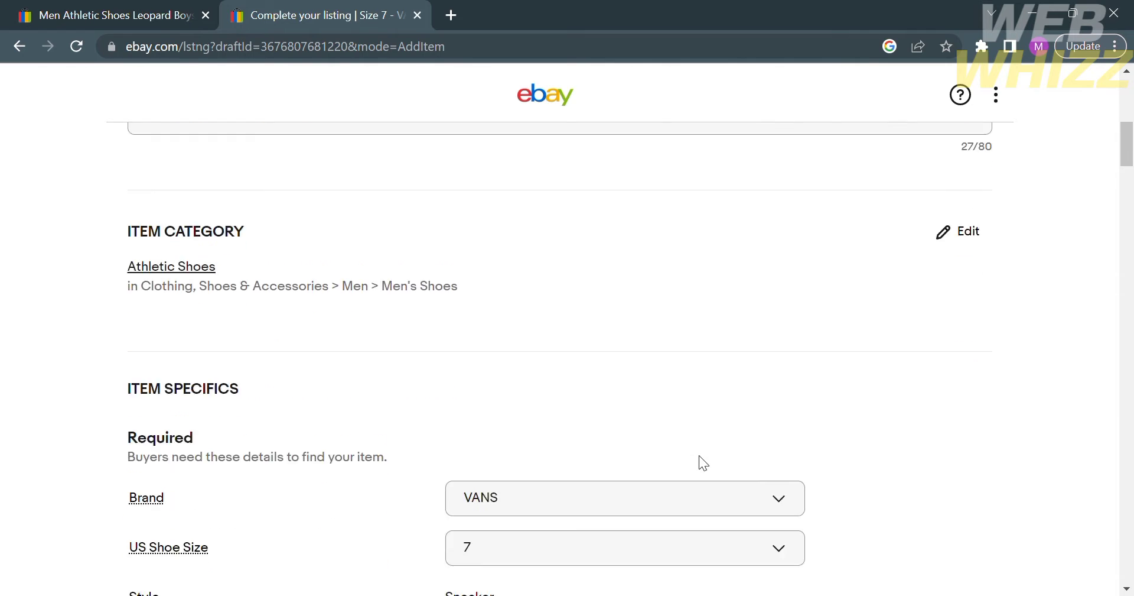
scroll(699, 456, down, 10)
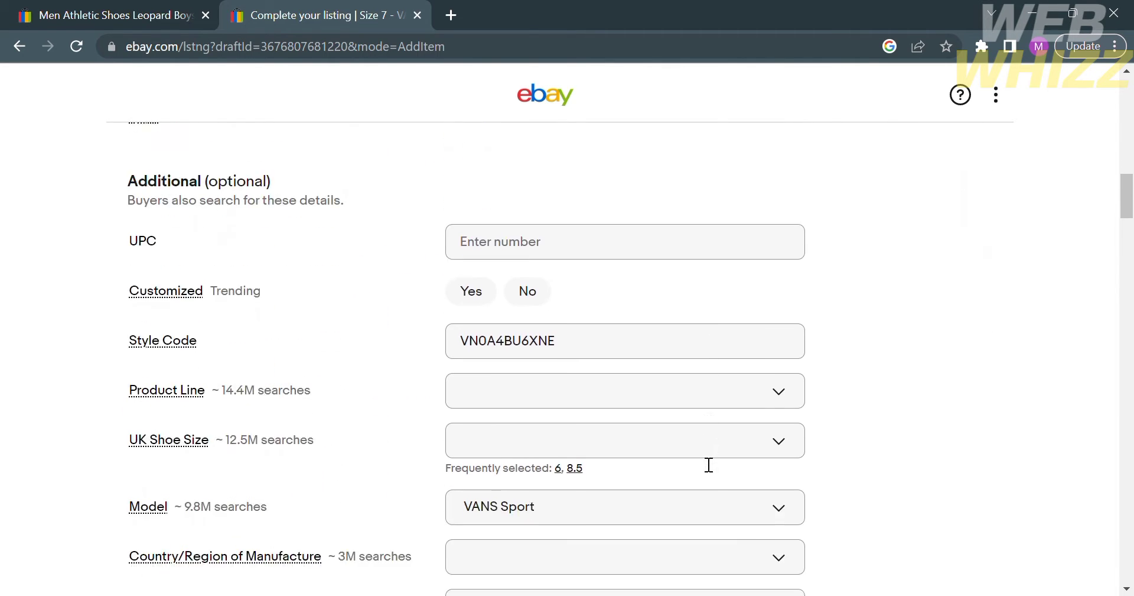
scroll(700, 462, down, 16)
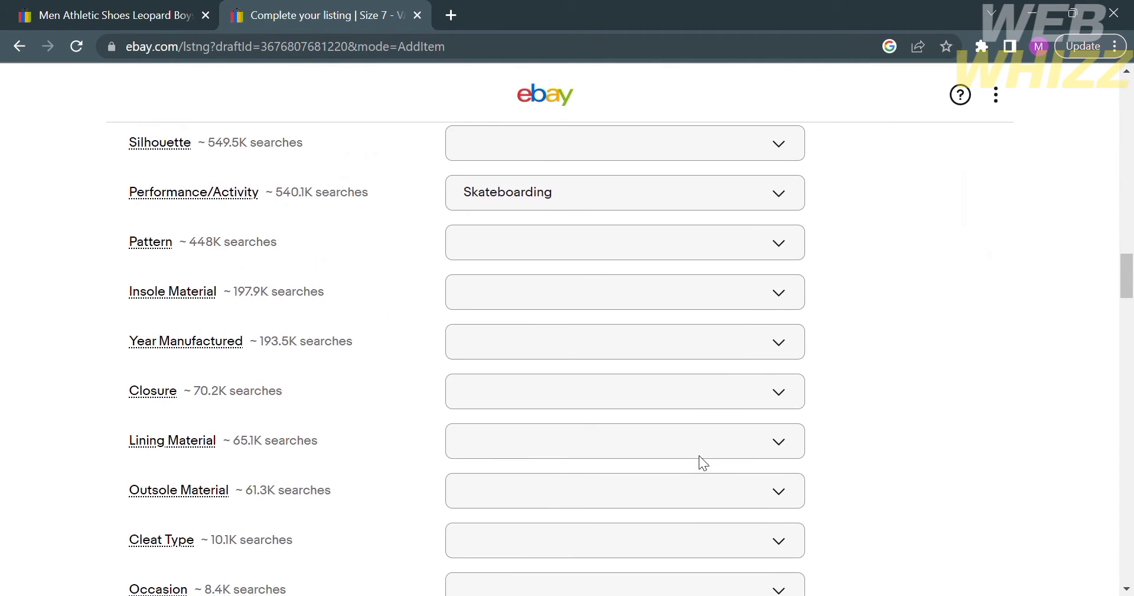
scroll(699, 454, down, 6)
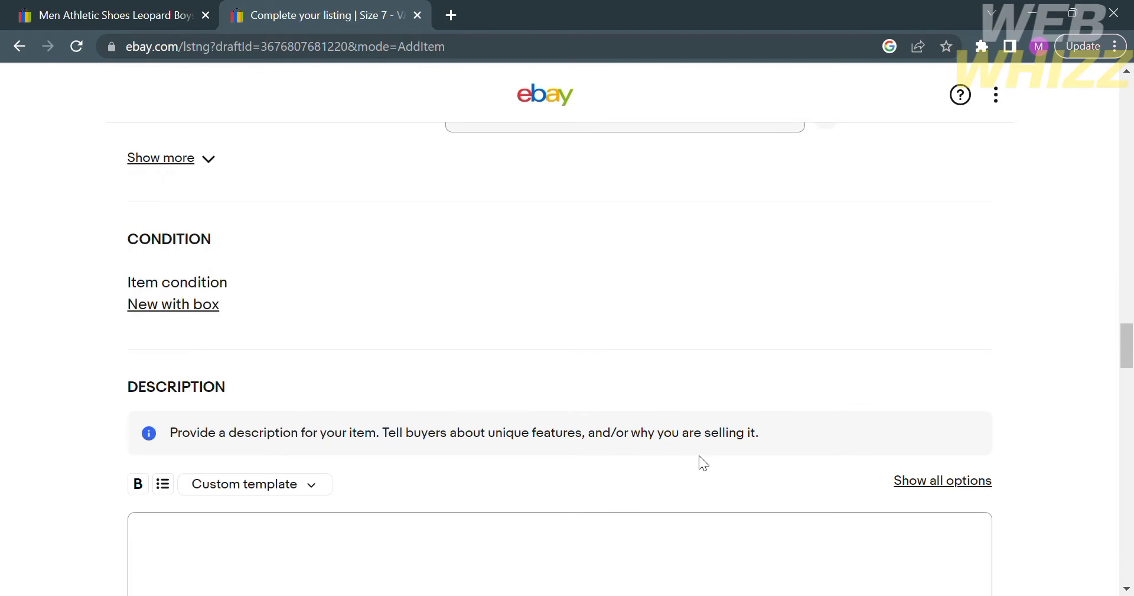
scroll(700, 455, up, 10)
scroll(700, 456, up, 15)
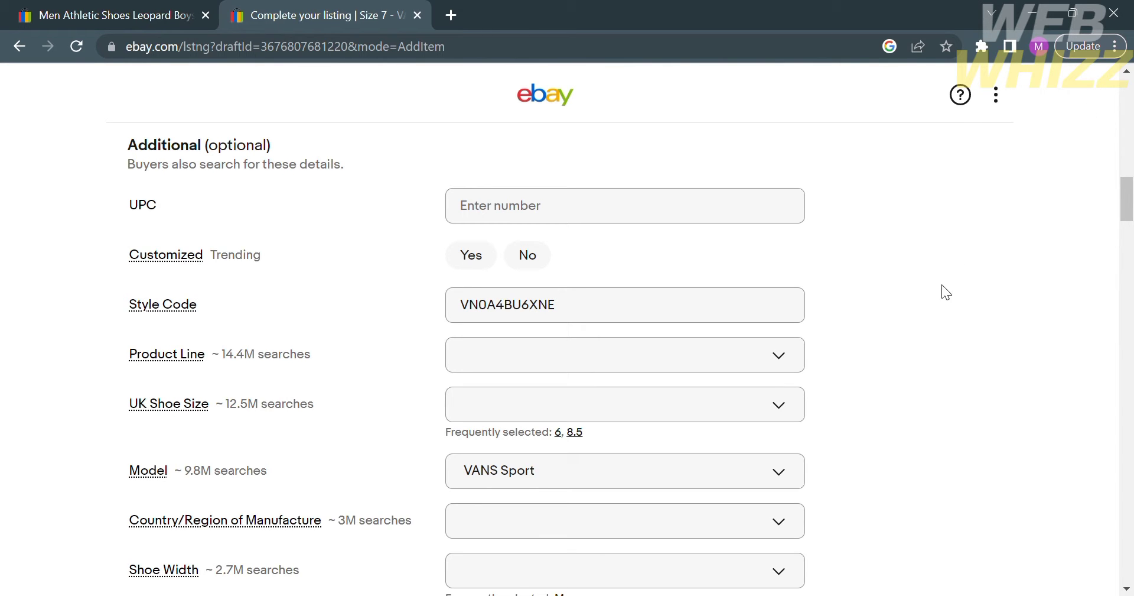
- Add the blue leopard shoe picture to the listing as its main photo
scroll(939, 286, up, 20)
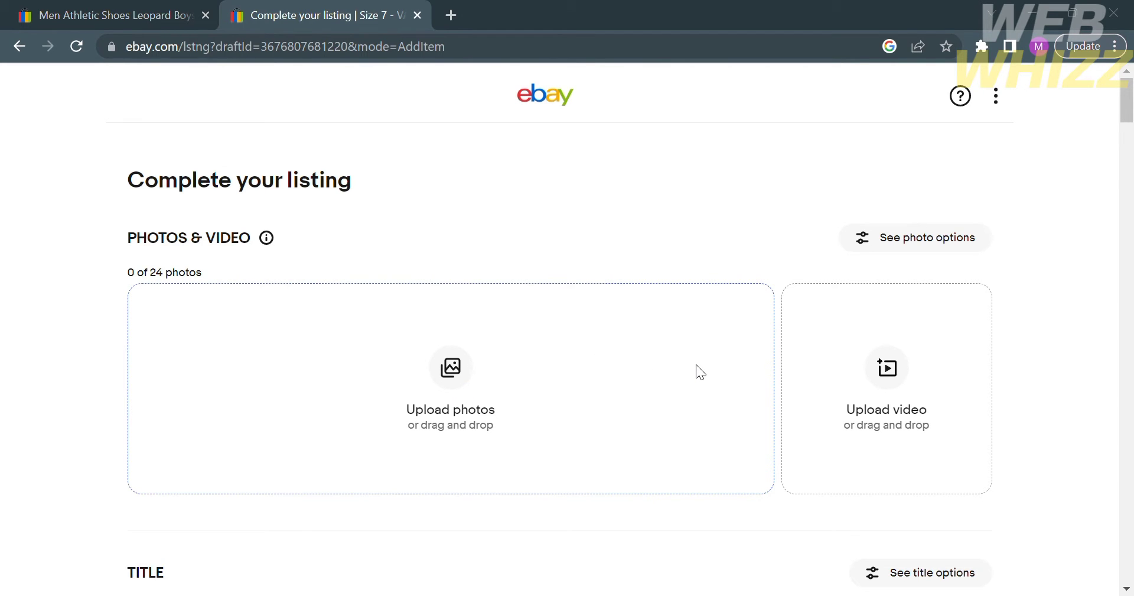
drag(696, 364, 695, 364)
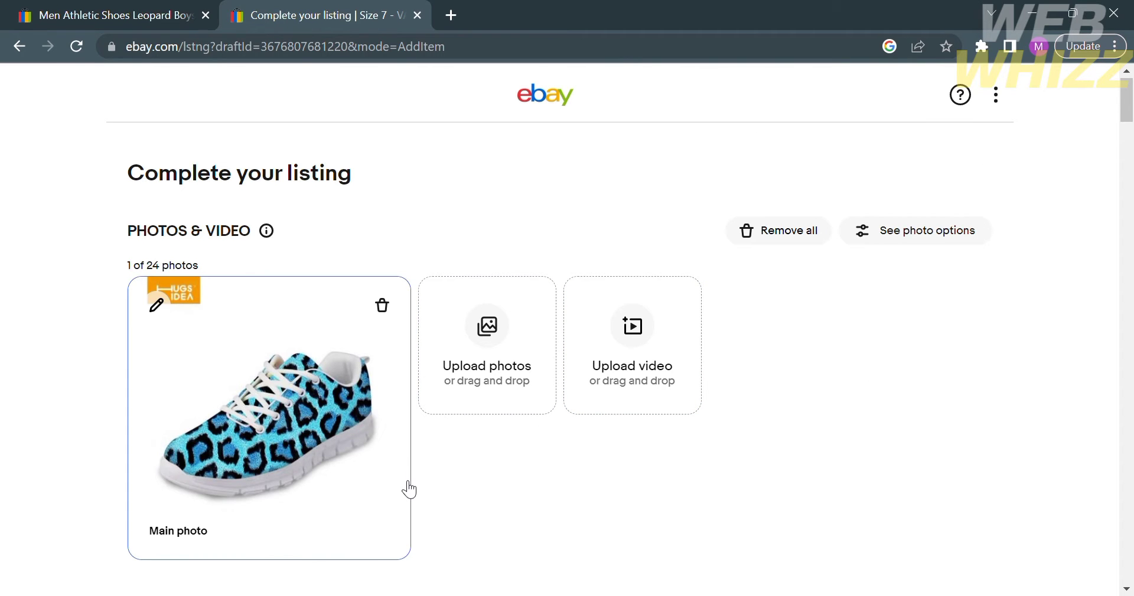
- Review the listing's title, item category, and required and additional item specifics
scroll(407, 488, down, 8)
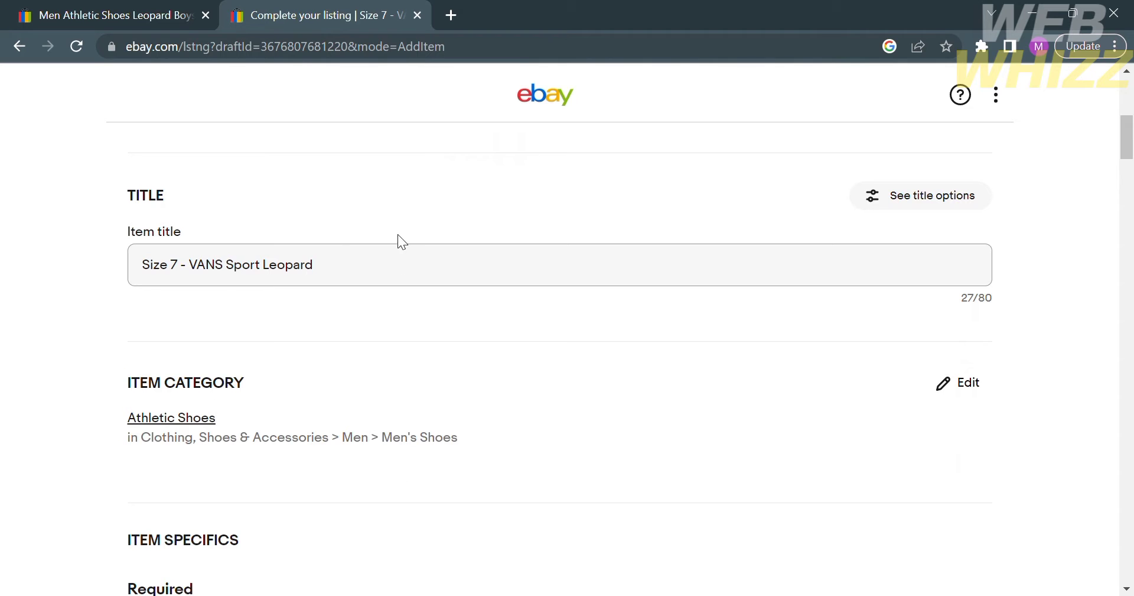
scroll(385, 427, down, 2)
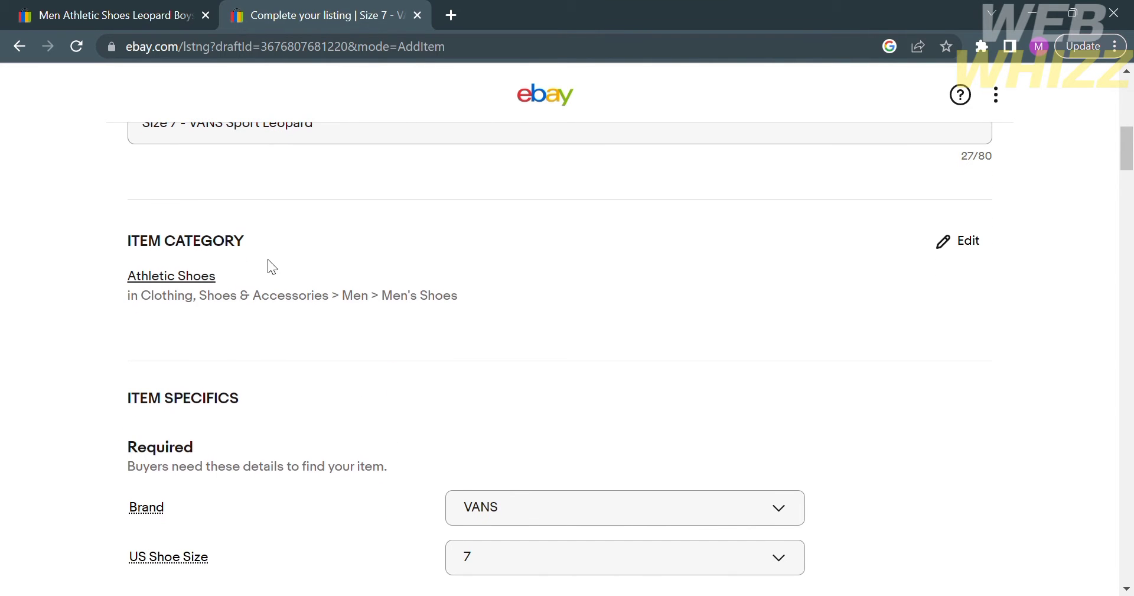
scroll(290, 394, down, 3)
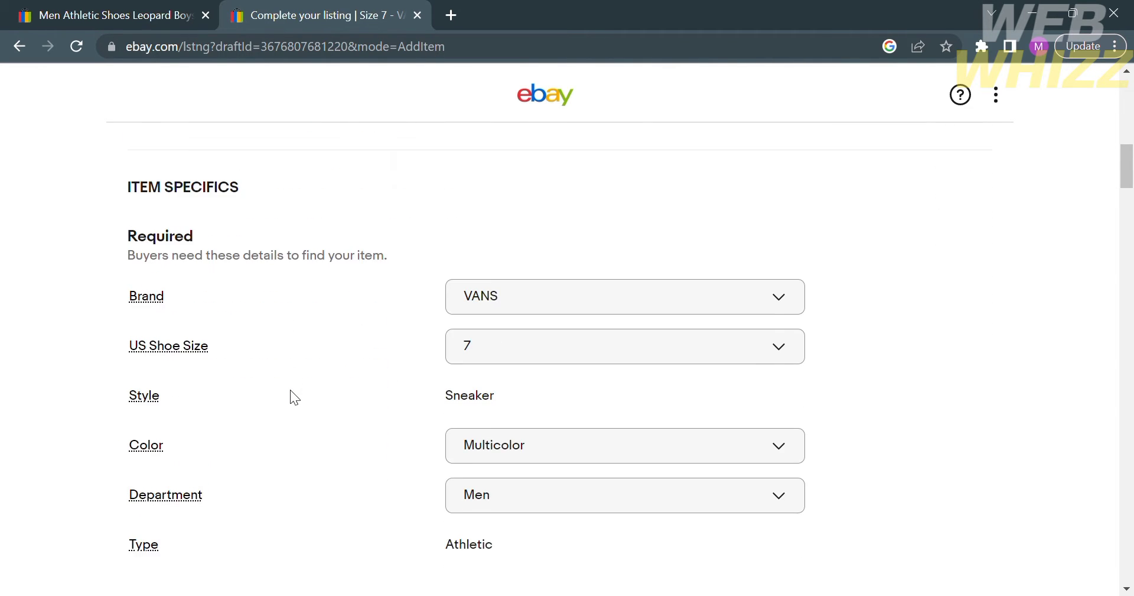
scroll(290, 390, down, 3)
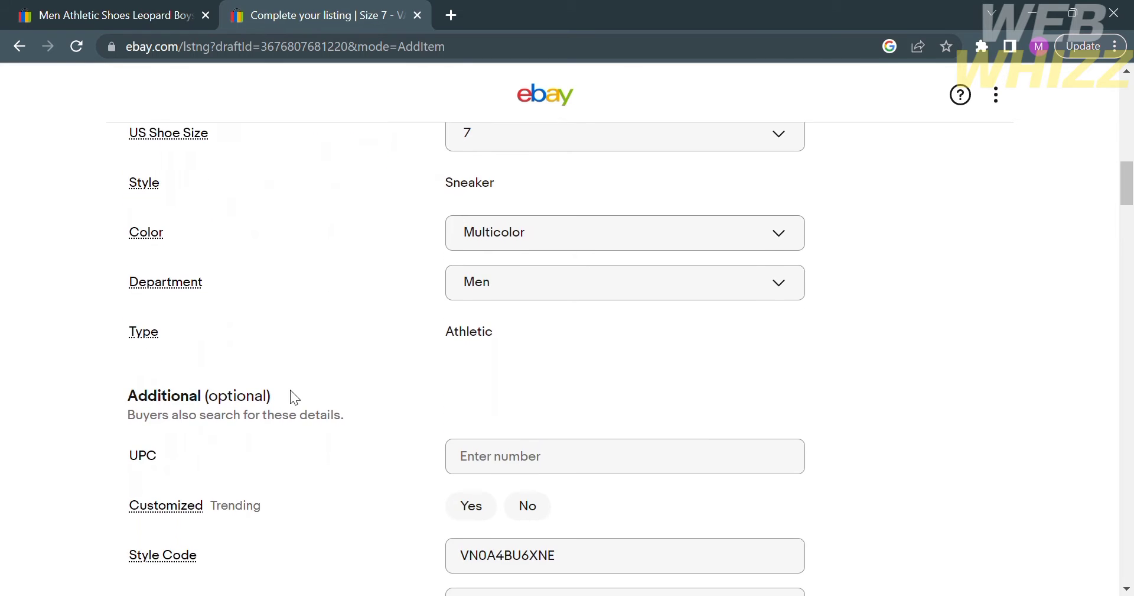
scroll(289, 388, down, 1)
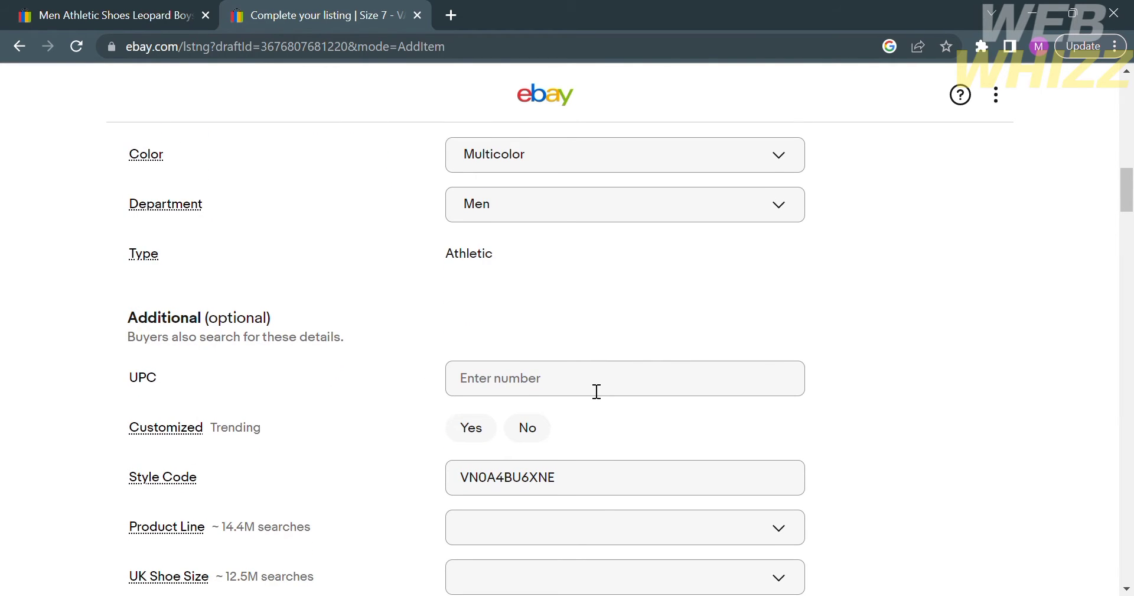
scroll(532, 303, up, 2)
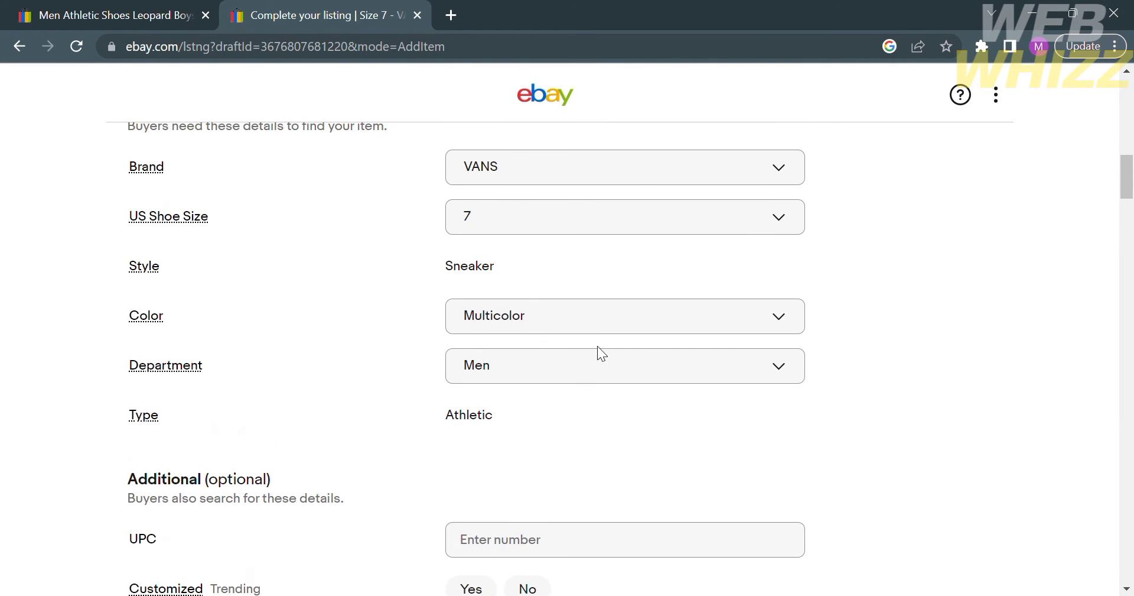
scroll(821, 360, down, 6)
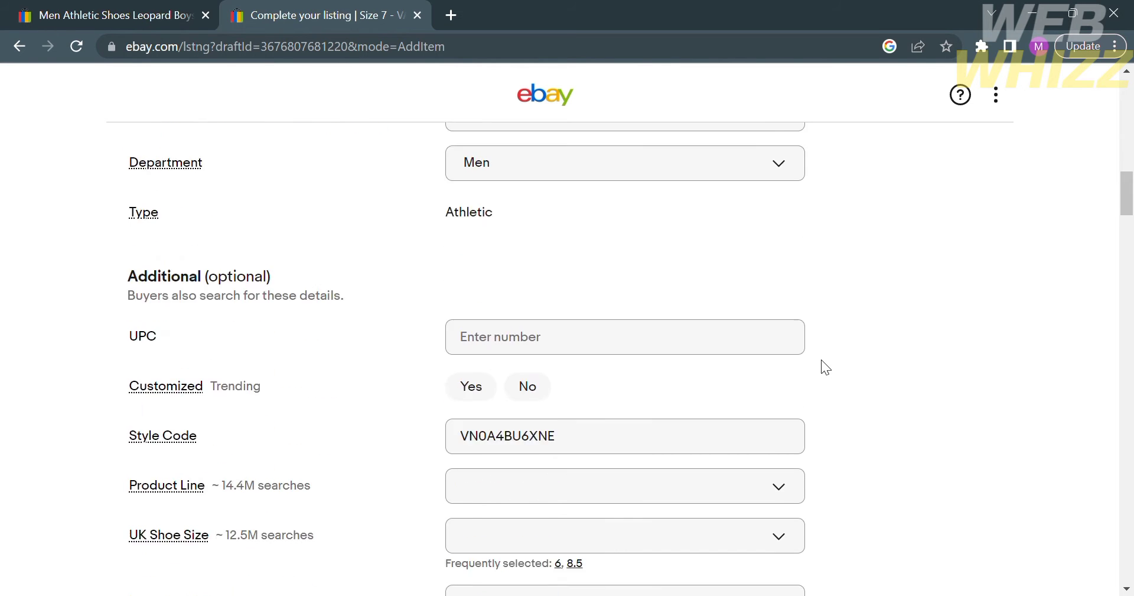
scroll(821, 359, down, 1)
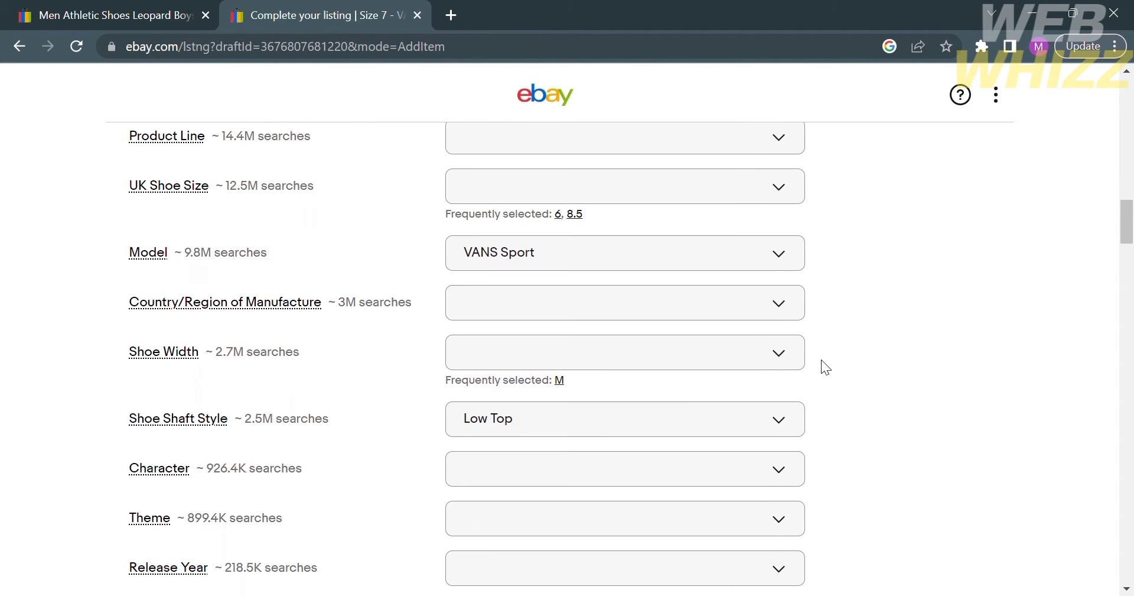
scroll(821, 359, up, 4)
scroll(822, 359, down, 5)
scroll(821, 359, down, 15)
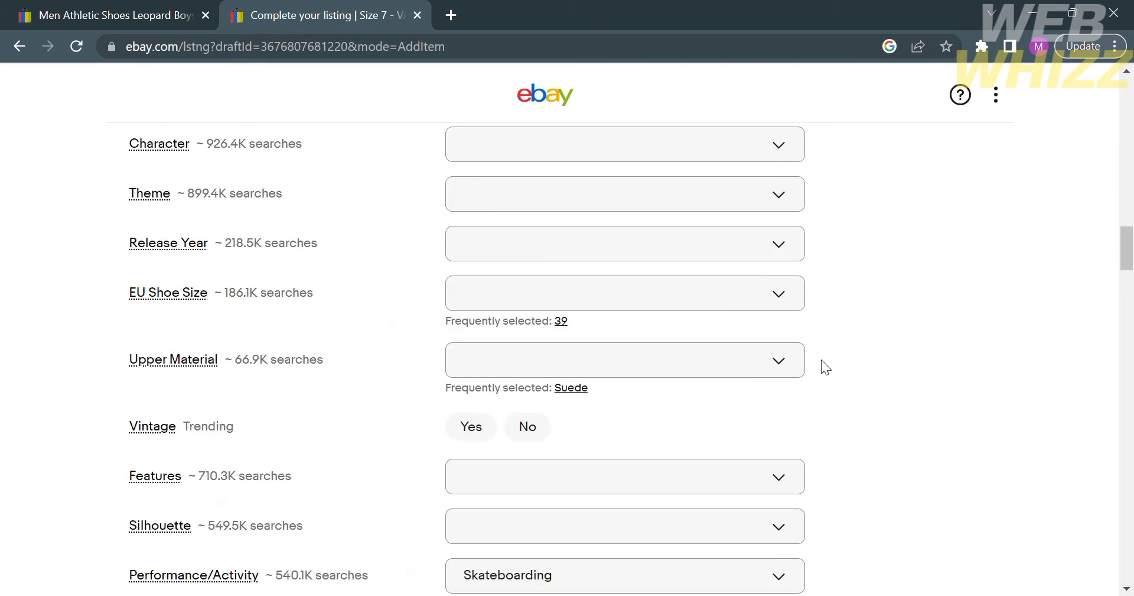
scroll(826, 367, down, 2)
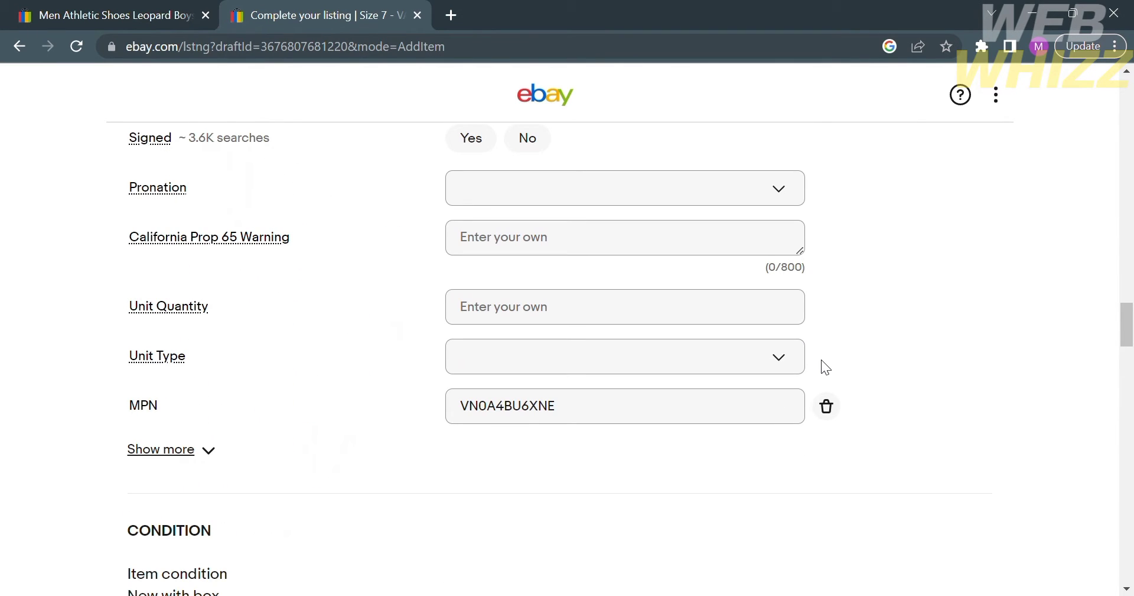
- Enter the item description "Men Athletic Shoes Leopard Boys Sport Sneakers Casual Outdoor Running Soft Shoes"
scroll(821, 359, down, 6)
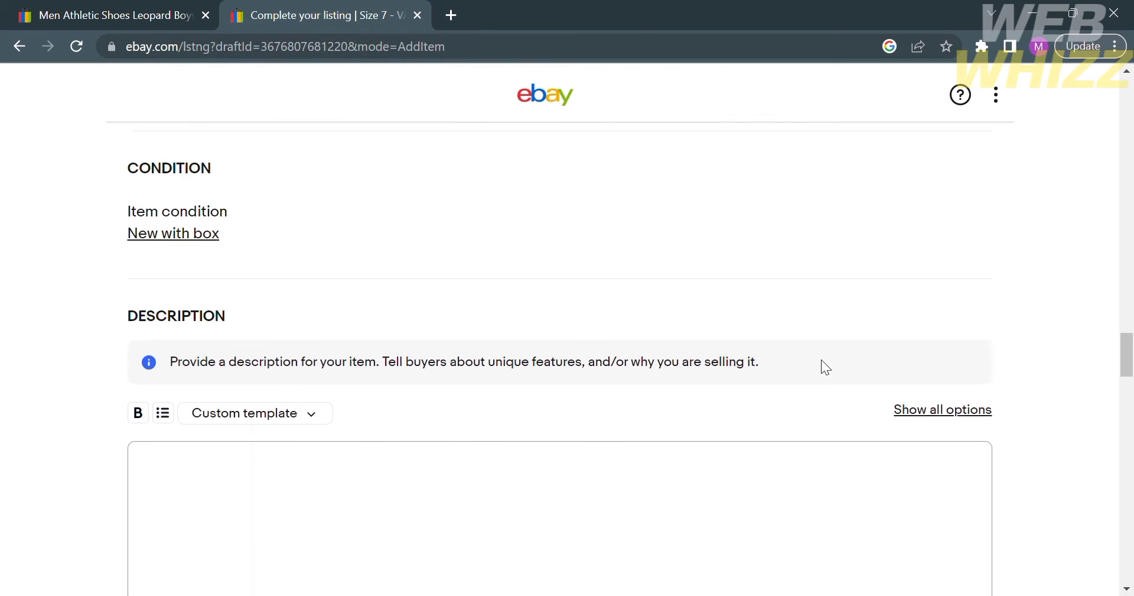
scroll(822, 360, down, 3)
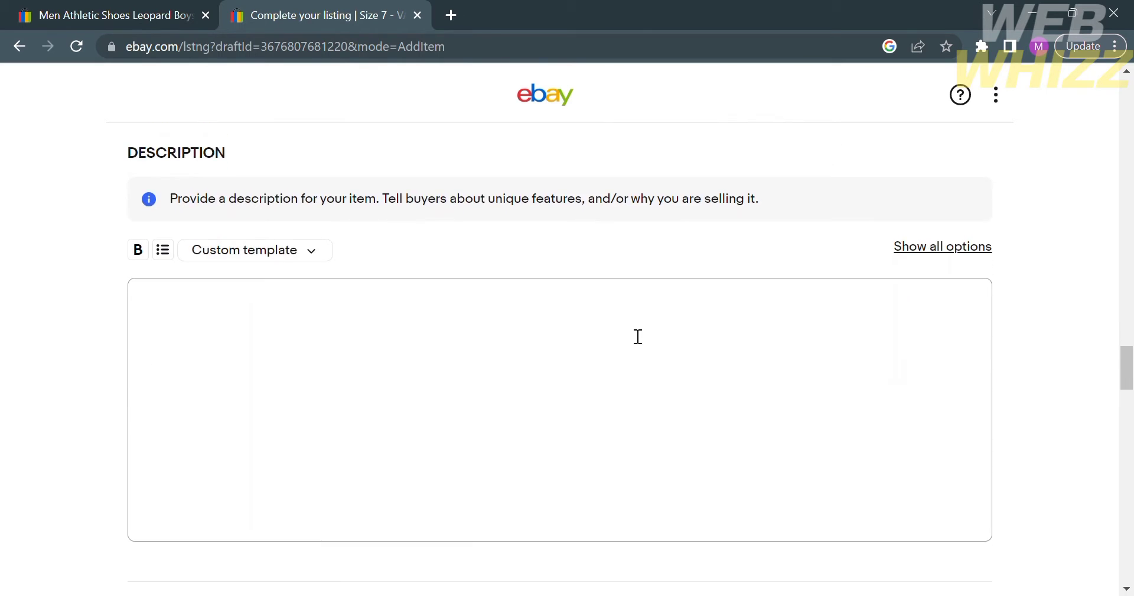
click(639, 336)
text(Men Athletic Shoes Leopard Boys Sport Sneakers Casual Outdoor Running Soft Shoes)
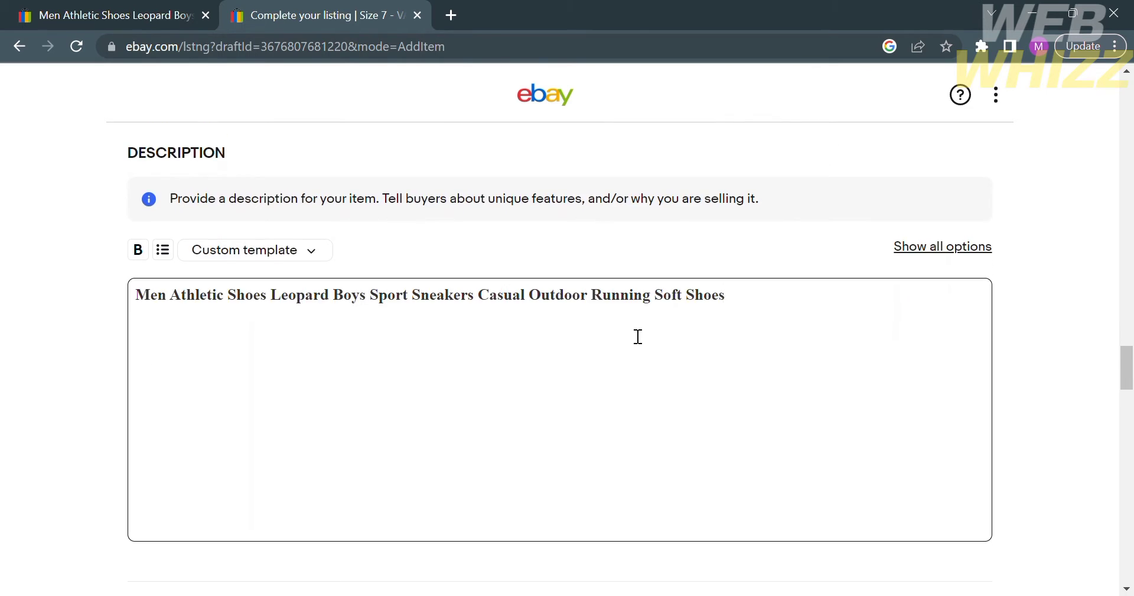
- Set the listing's pricing format to Buy It Now
scroll(638, 336, down, 1)
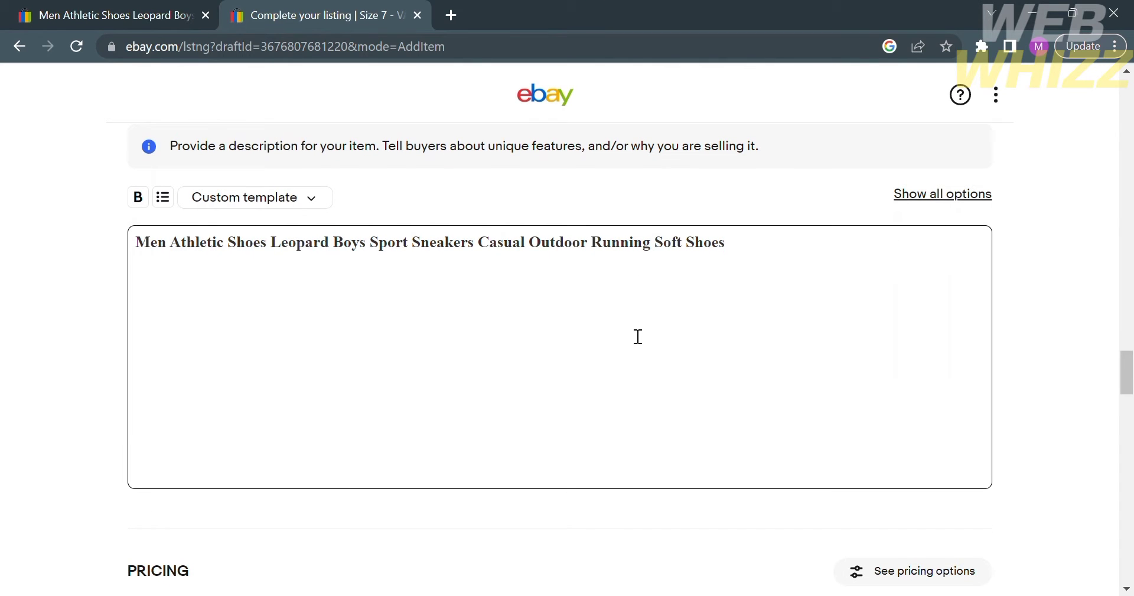
scroll(638, 336, down, 6)
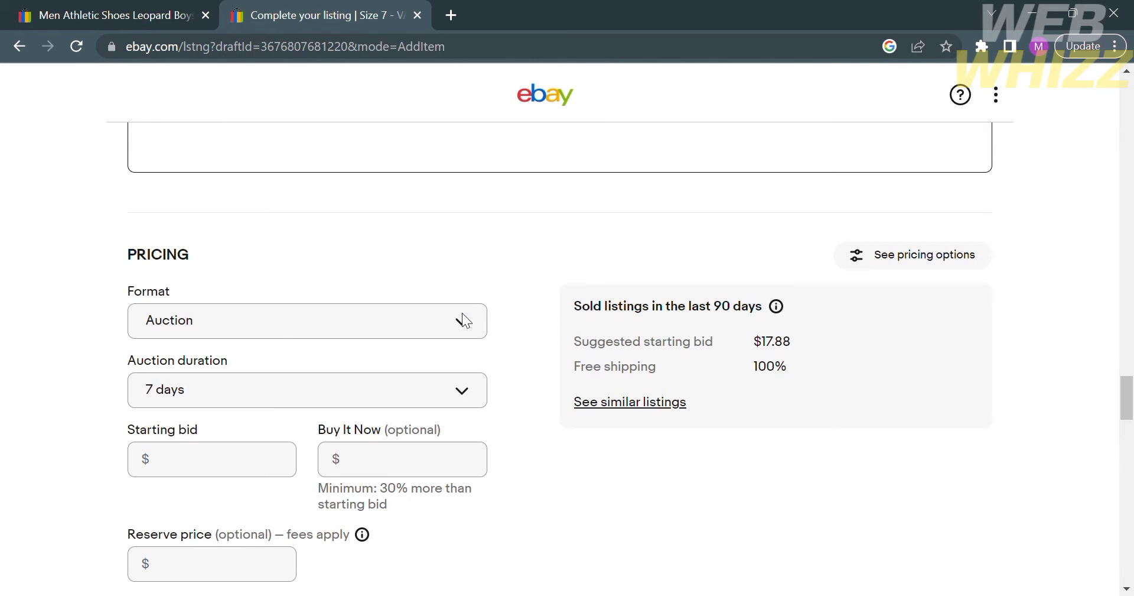
click(454, 322)
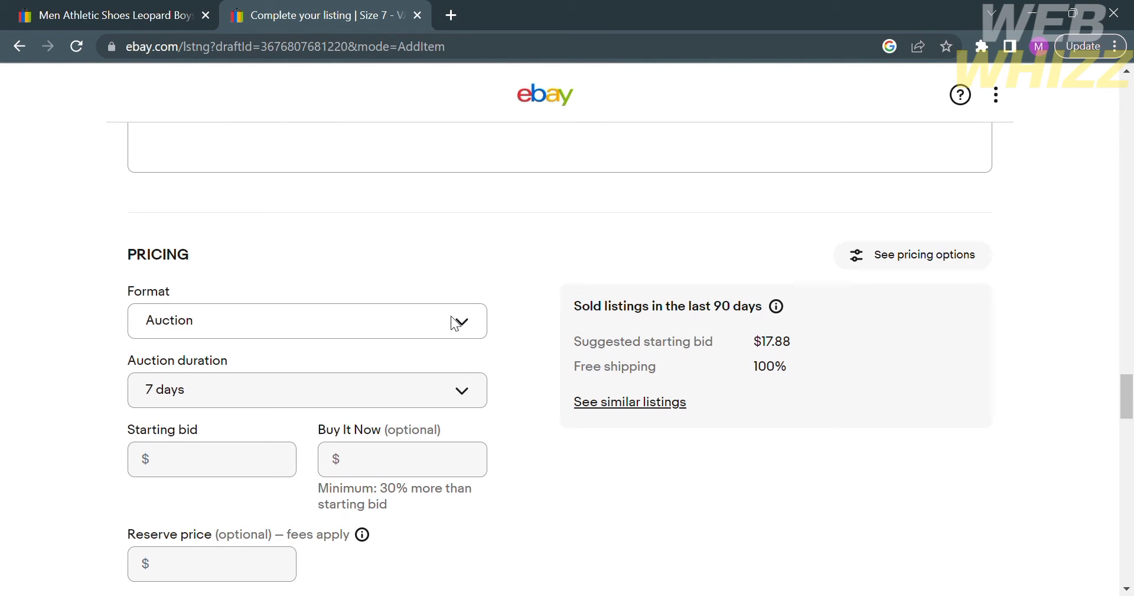
click(329, 392)
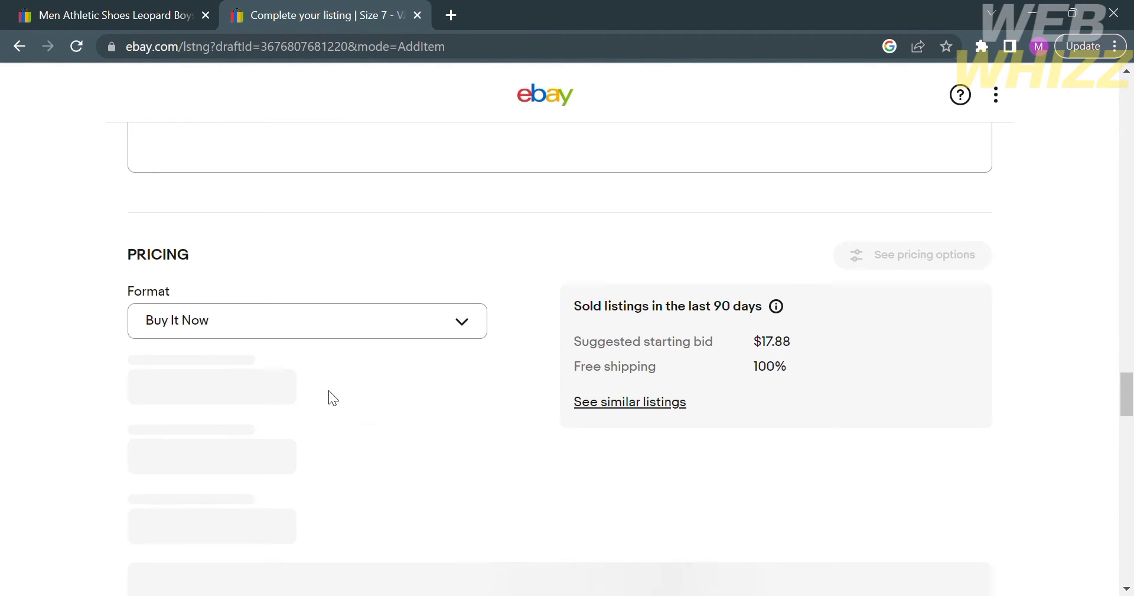
scroll(821, 469, down, 5)
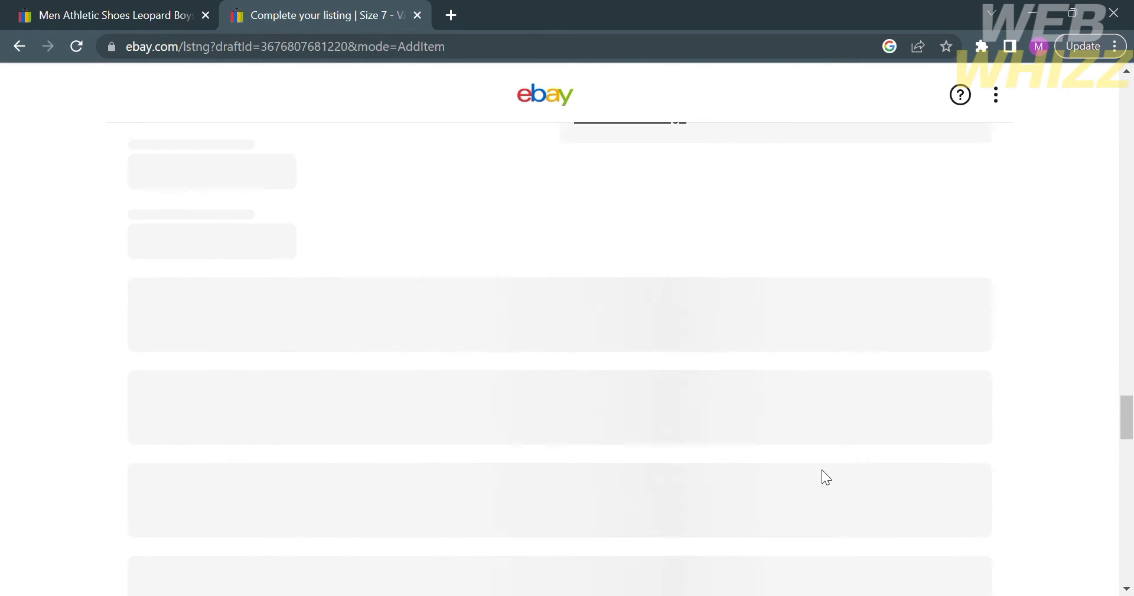
scroll(822, 469, up, 5)
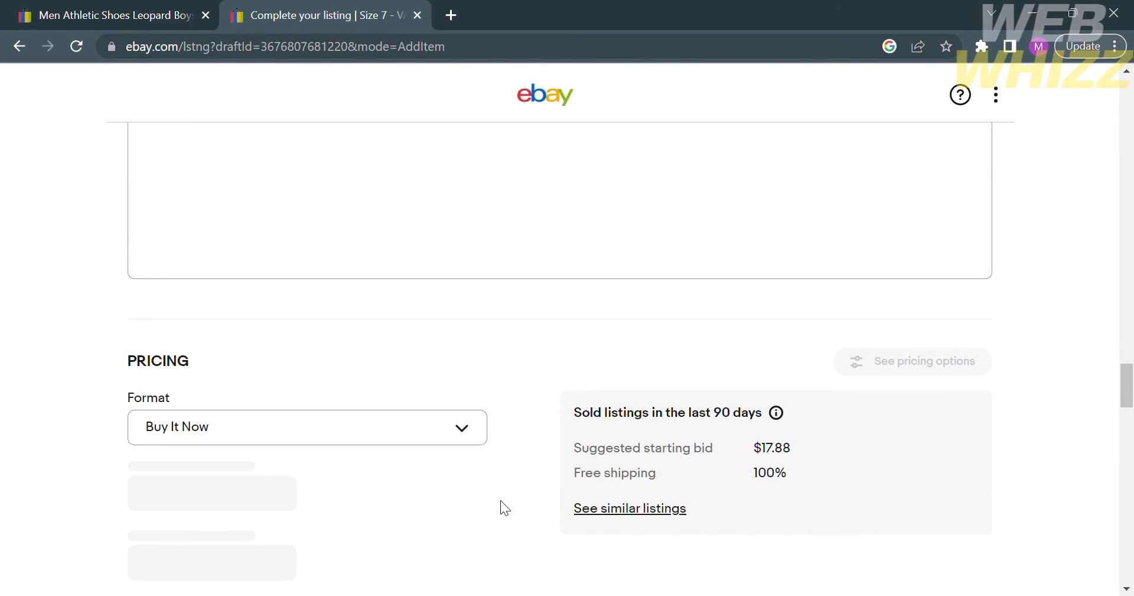
- Review the offer and volume pricing options, shipping, promoted listings and payment preferences, ending back at the title
scroll(501, 500, down, 7)
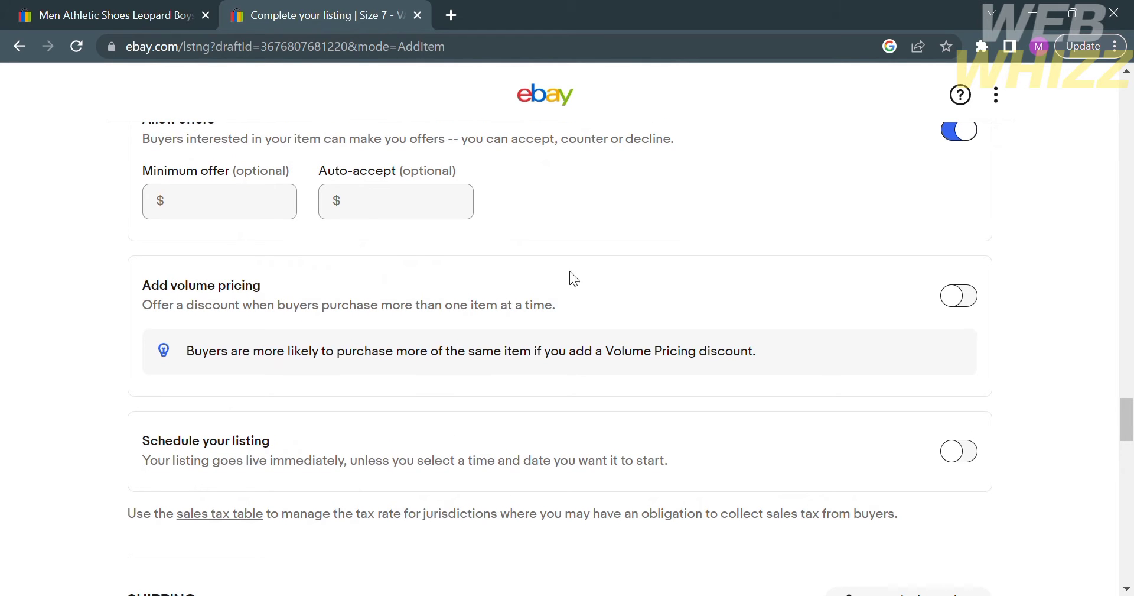
scroll(511, 493, down, 7)
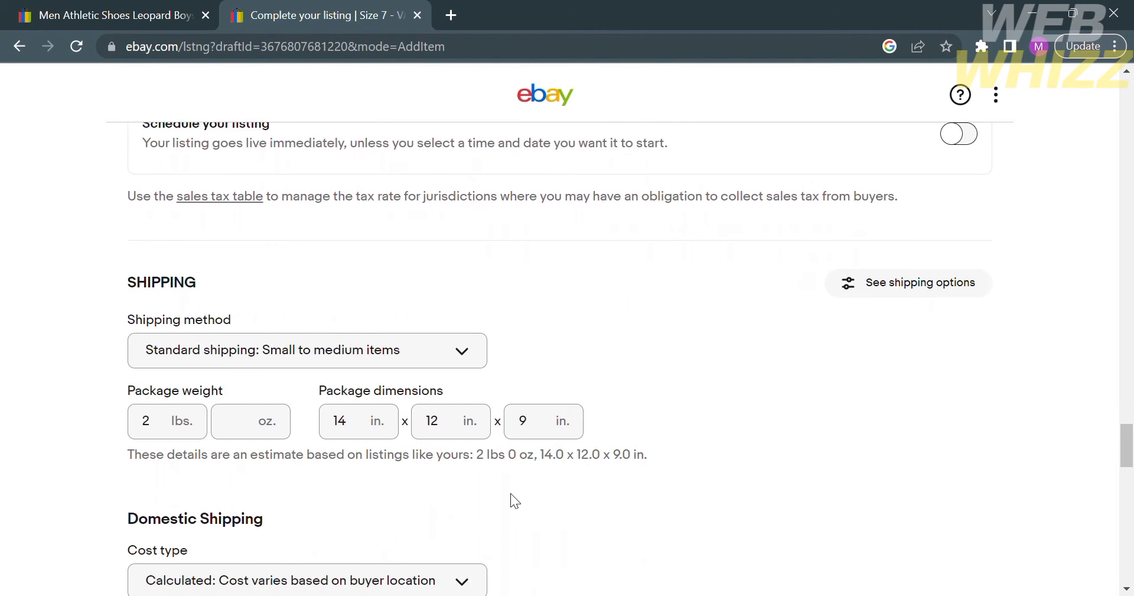
scroll(357, 335, down, 6)
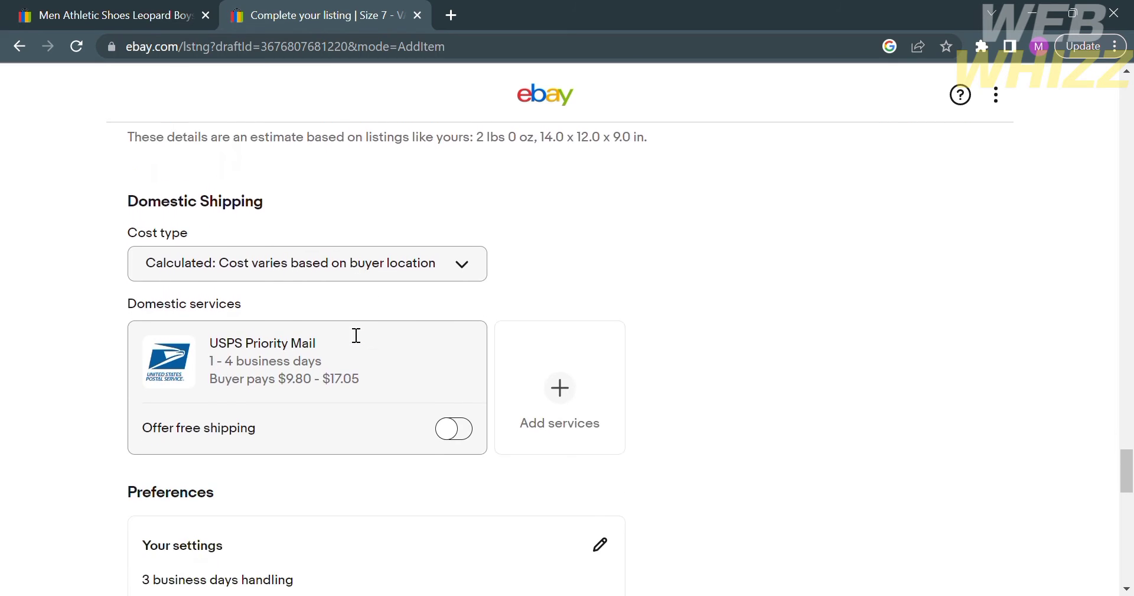
scroll(351, 331, down, 5)
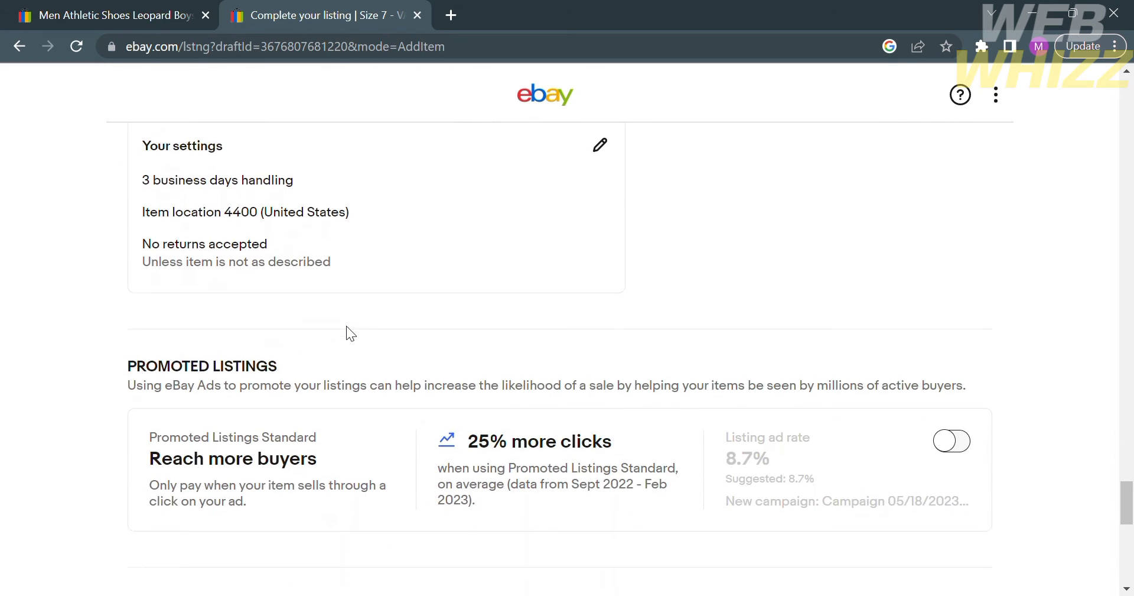
scroll(347, 328, down, 7)
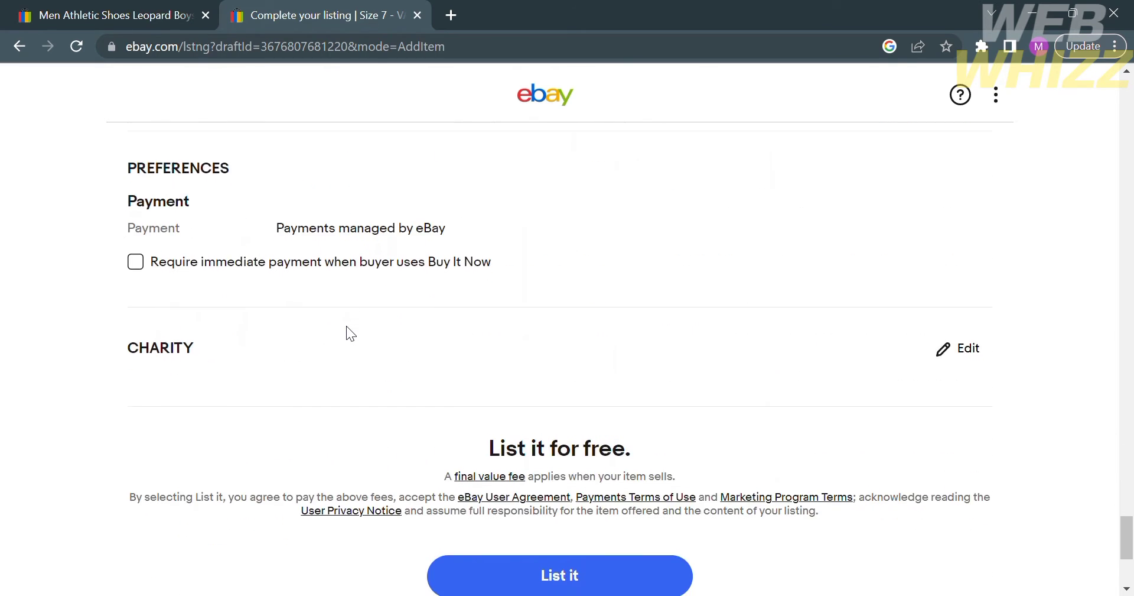
scroll(347, 326, up, 20)
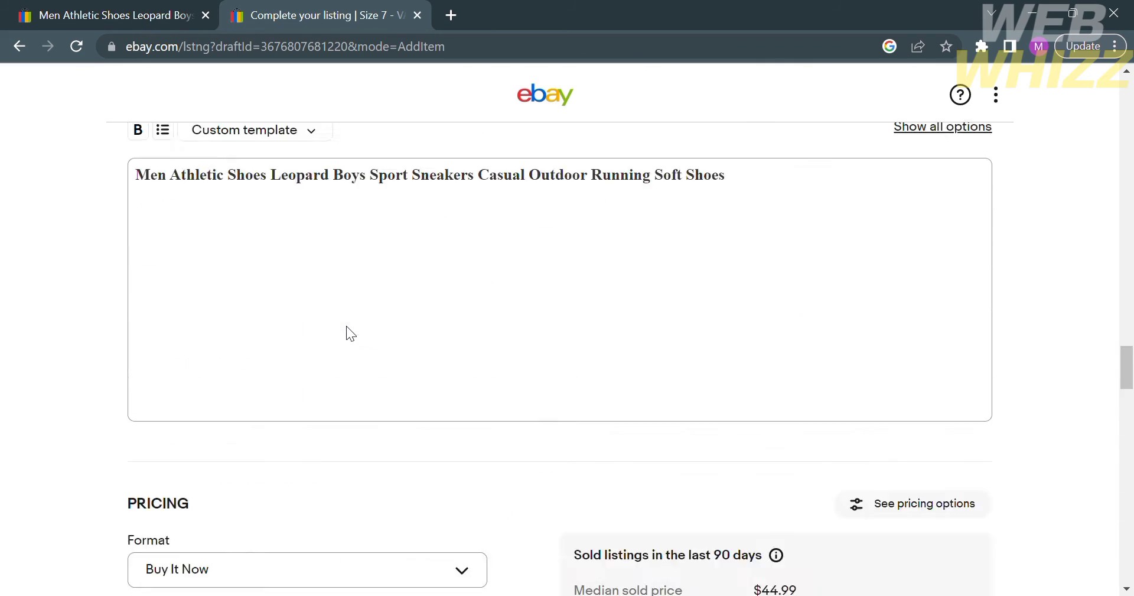
scroll(347, 329, up, 10)
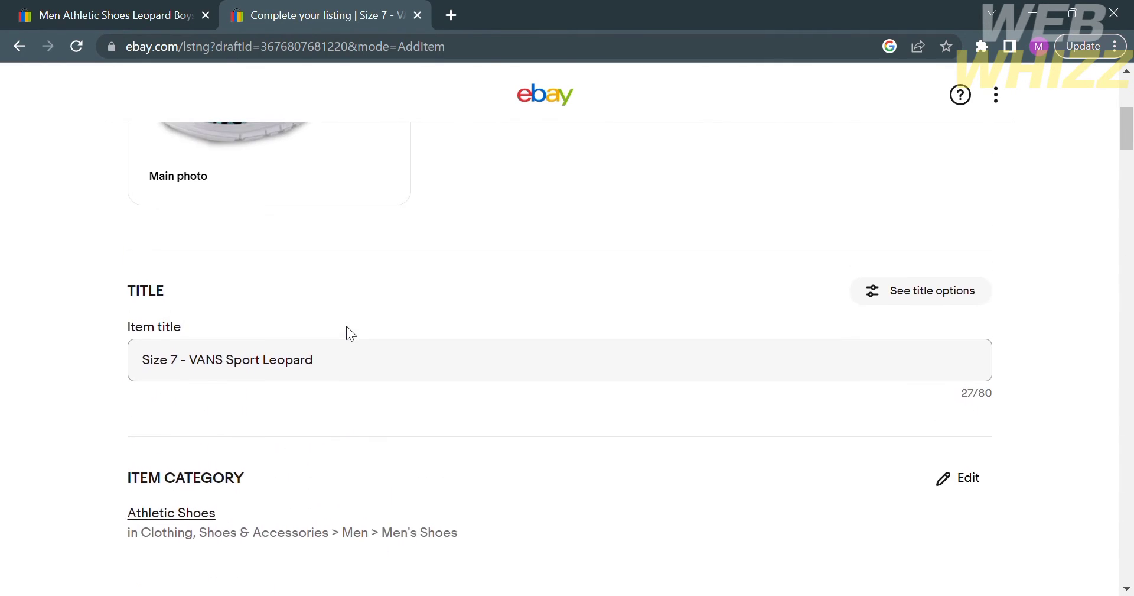
- Turn on the Variations feature in the listing form's settings and close the settings
scroll(347, 329, down, 4)
scroll(348, 329, up, 3)
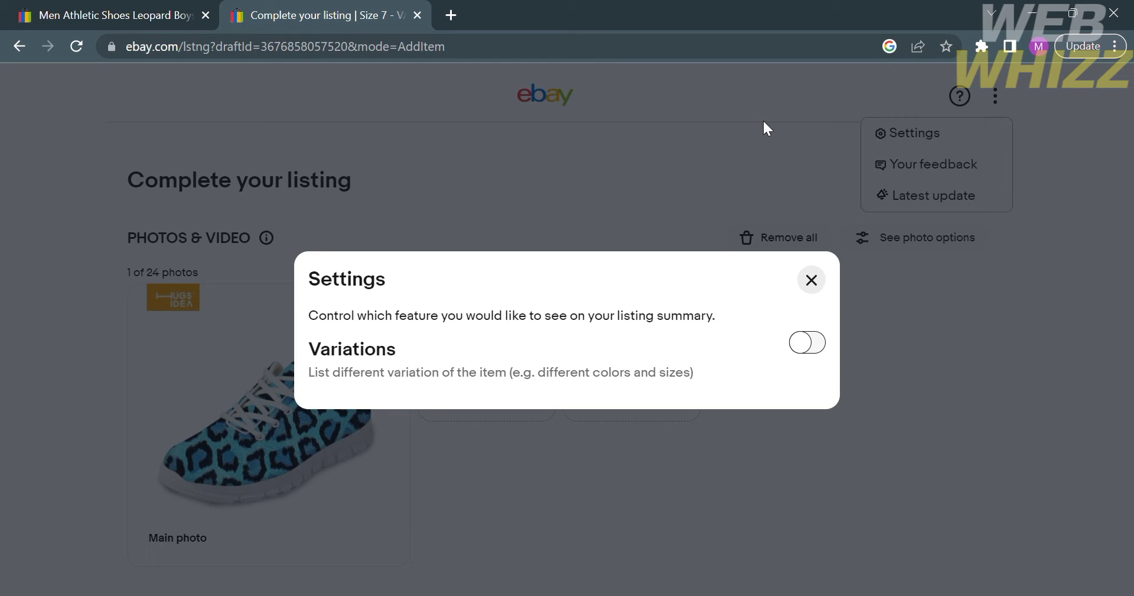
click(808, 342)
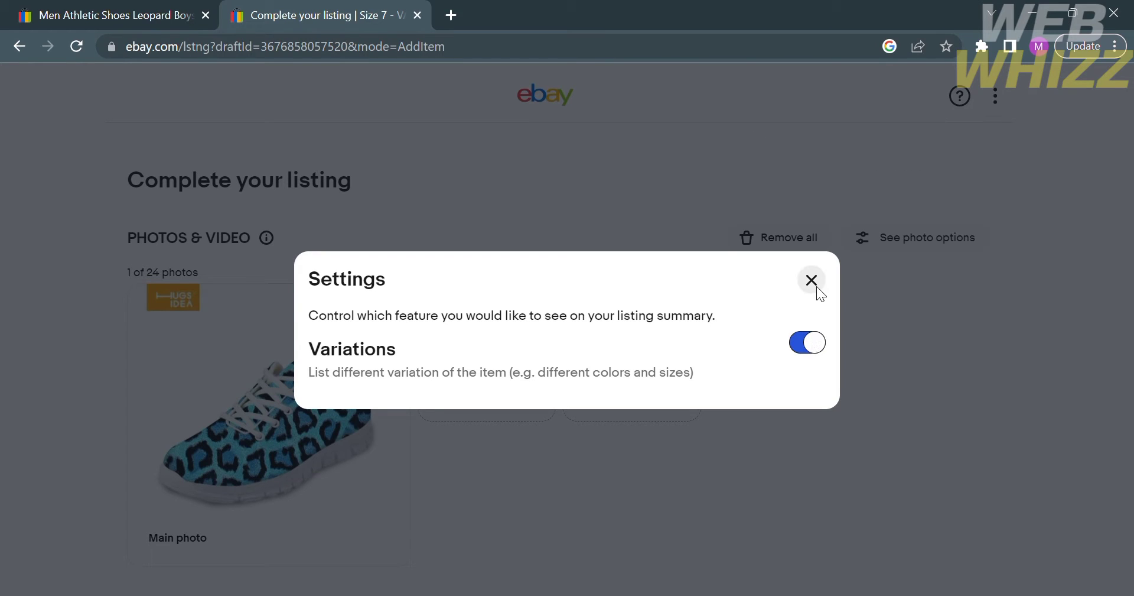
click(817, 286)
- Start editing the listing's variations and accept the removal of the selected product
scroll(712, 493, down, 4)
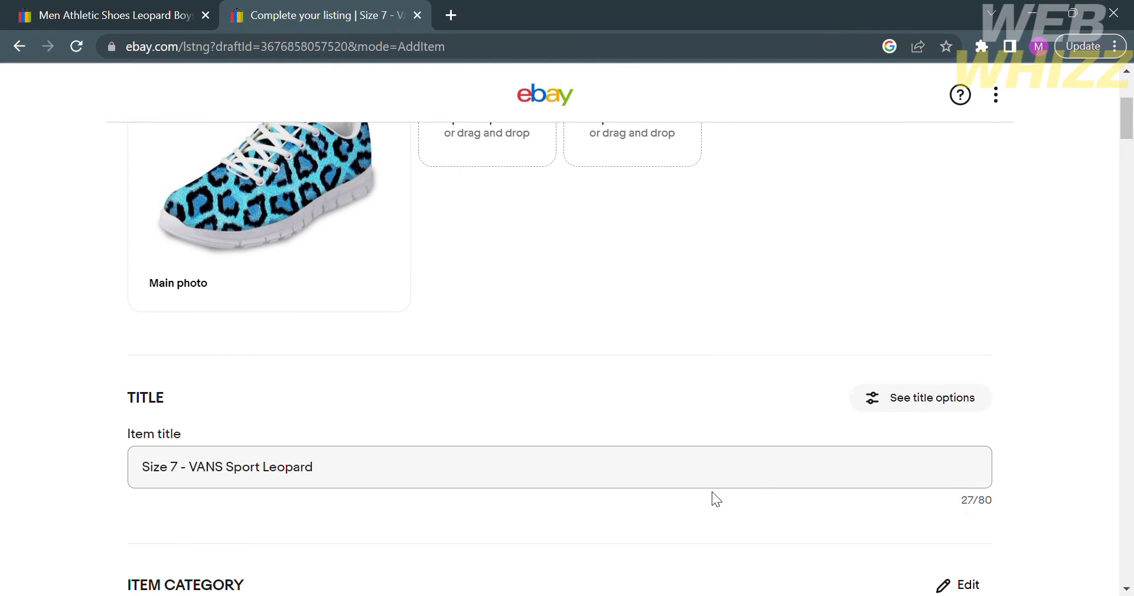
scroll(712, 491, down, 15)
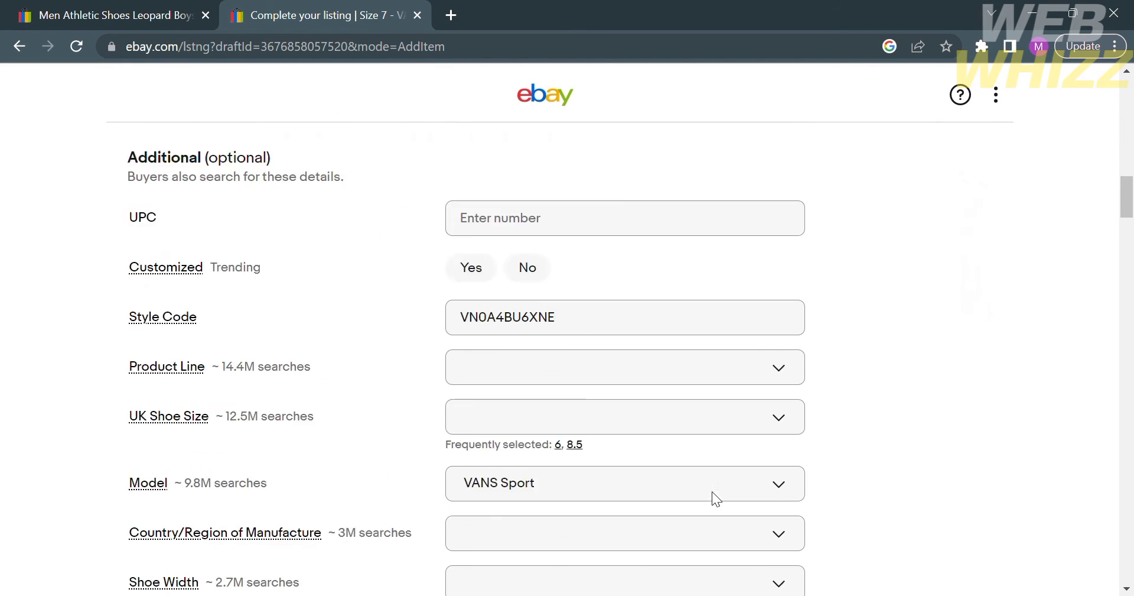
scroll(711, 491, down, 1)
scroll(711, 490, up, 2)
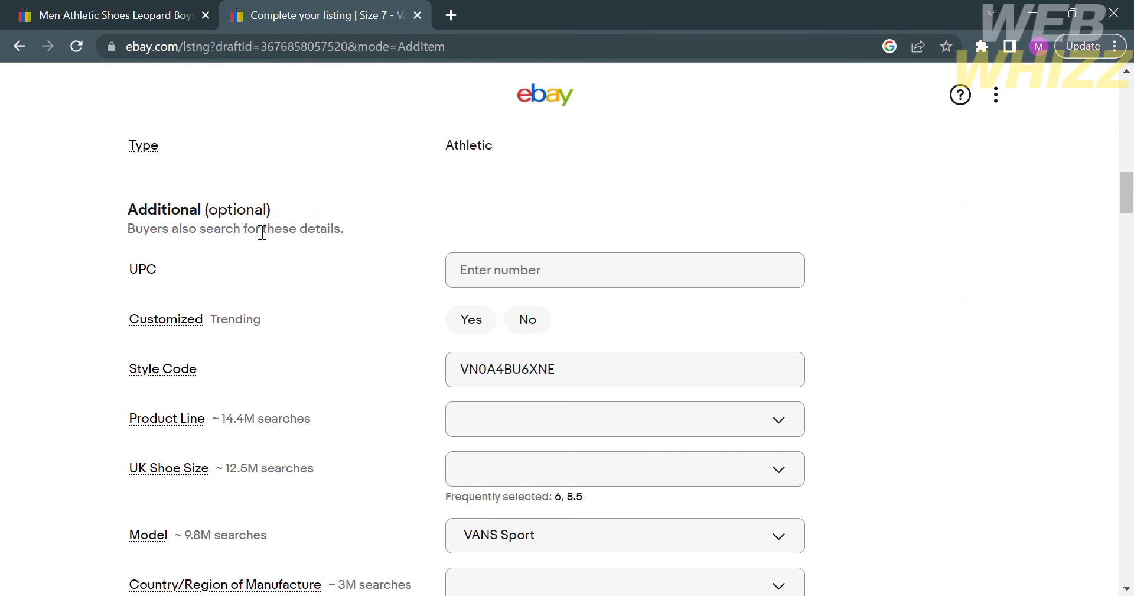
scroll(263, 232, down, 12)
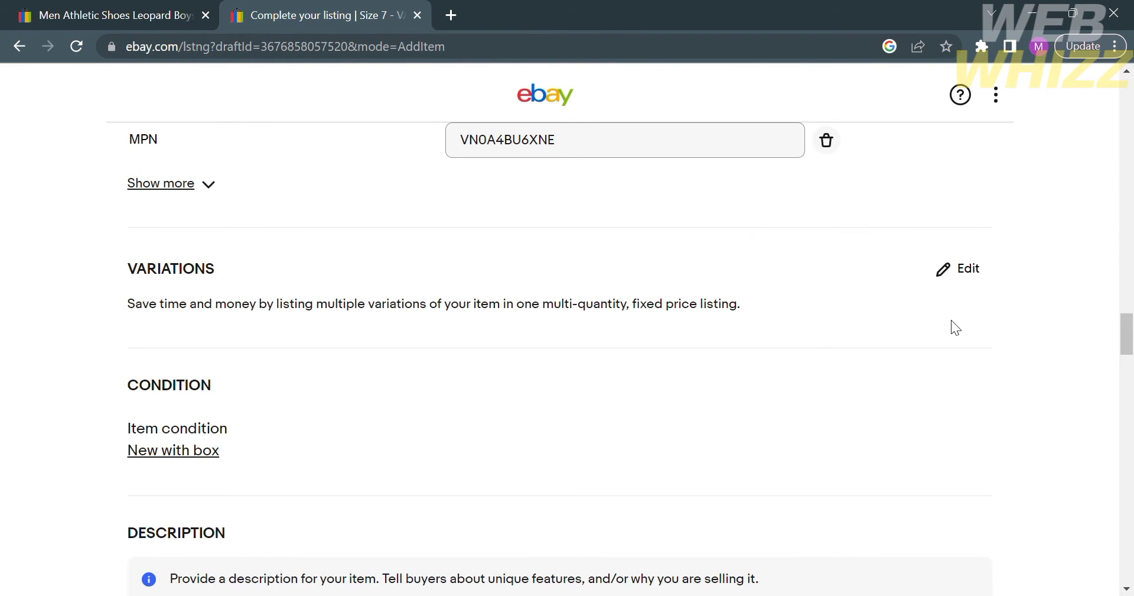
click(951, 272)
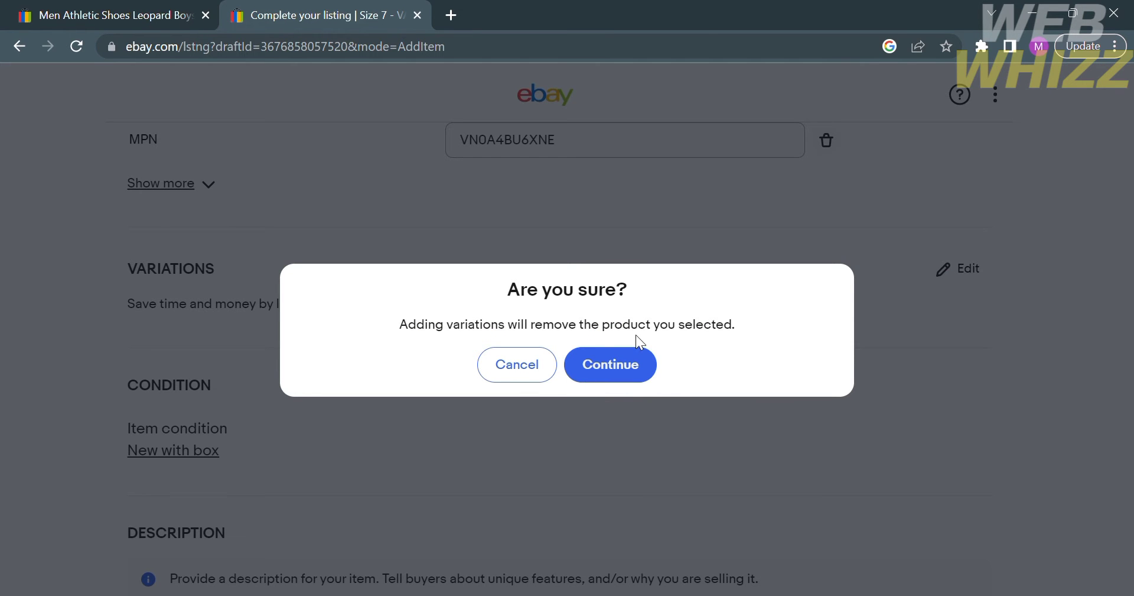
click(635, 370)
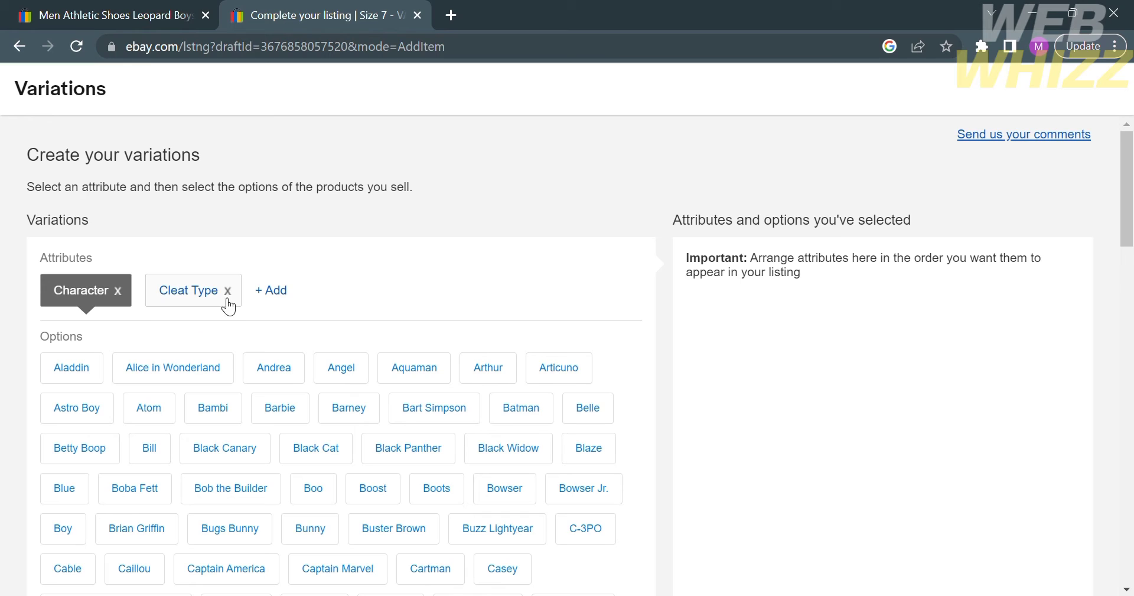
- Replace the Character and Cleat Type variation attributes with Pattern and a custom attribute named Colour
click(273, 296)
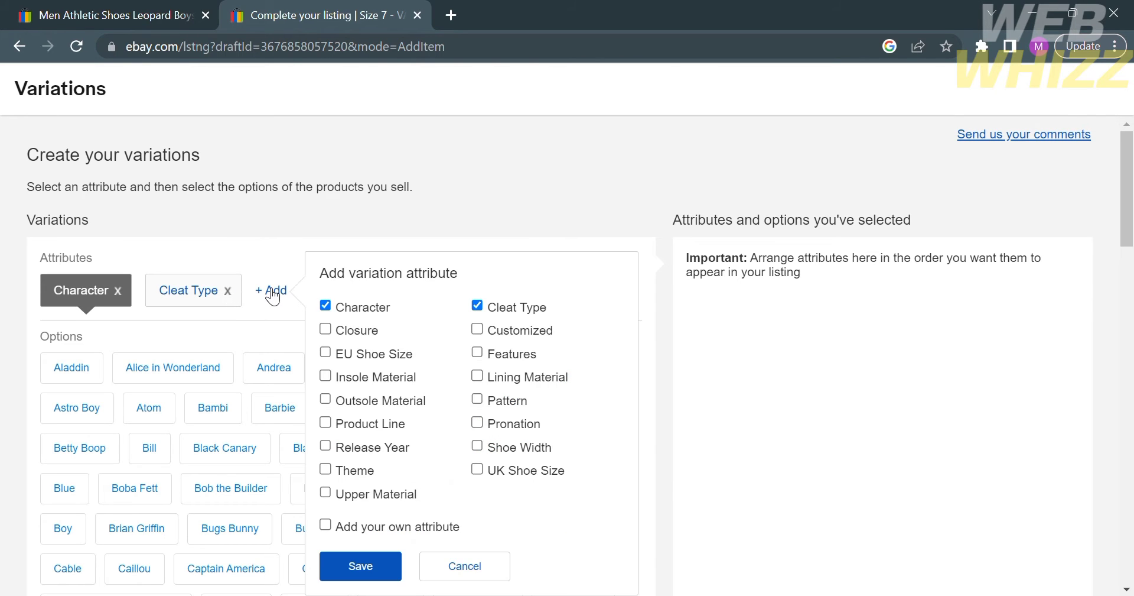
click(325, 306)
click(478, 305)
scroll(416, 516, down, 1)
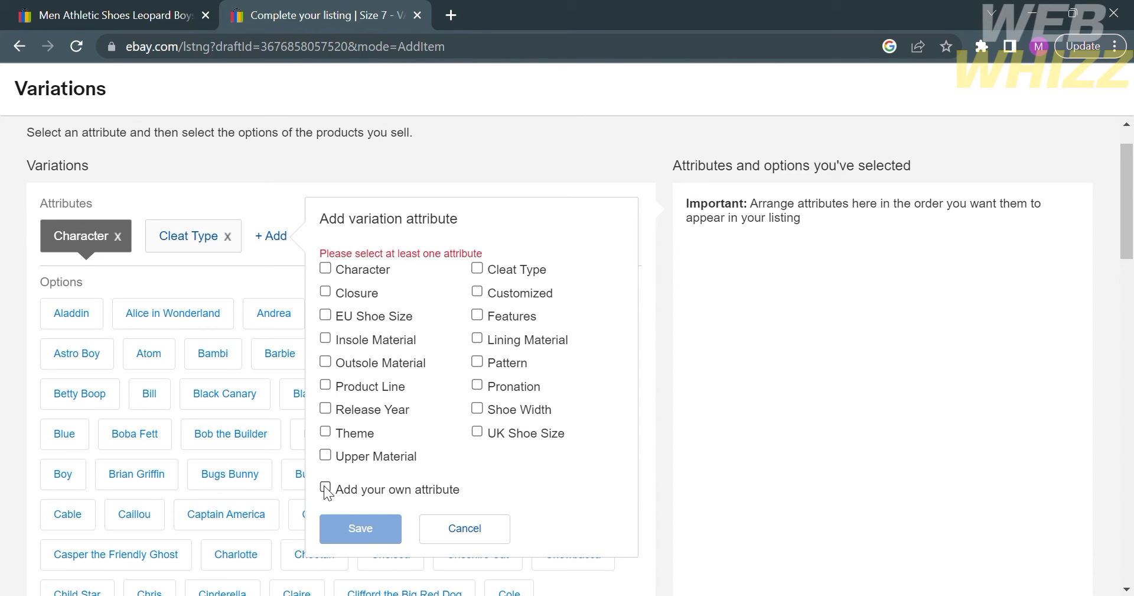
click(326, 488)
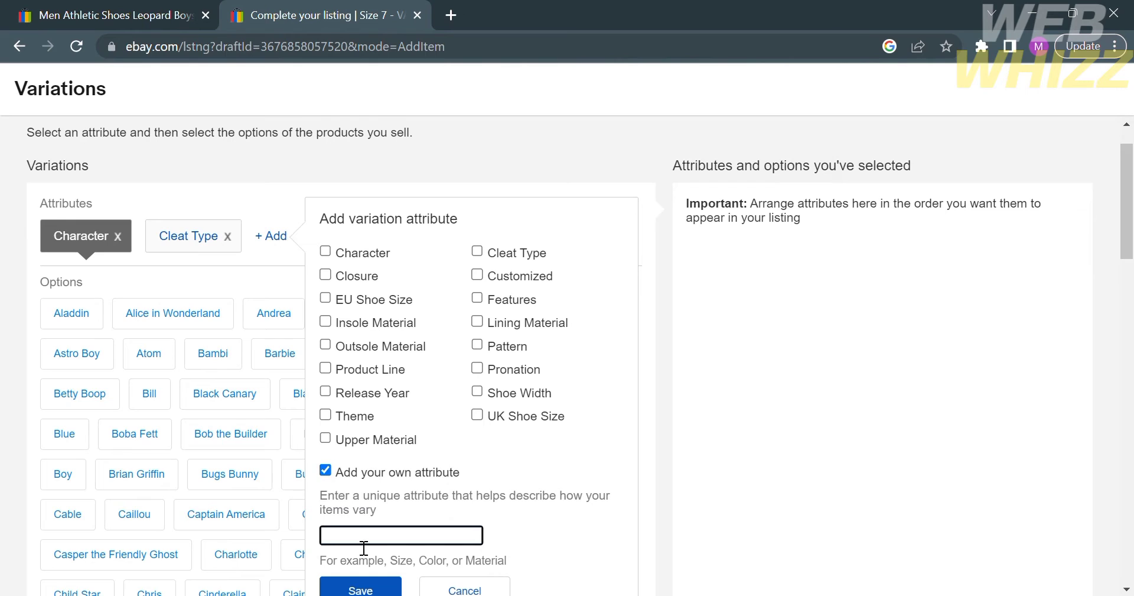
text(Color)
key(BackSpace)
scroll(452, 488, down, 1)
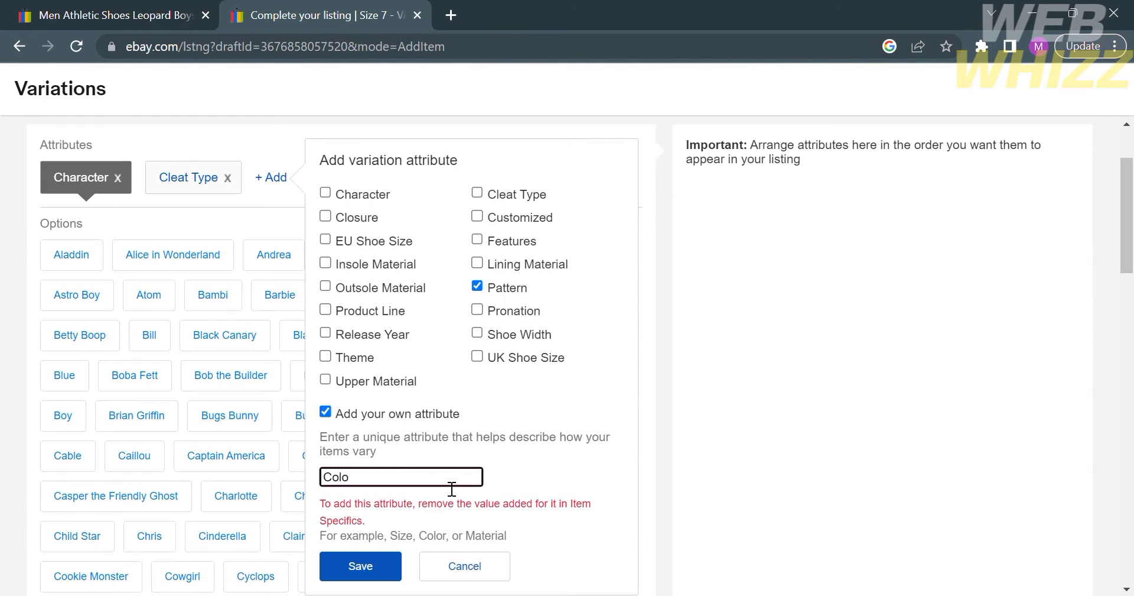
text(ur)
key(Return)
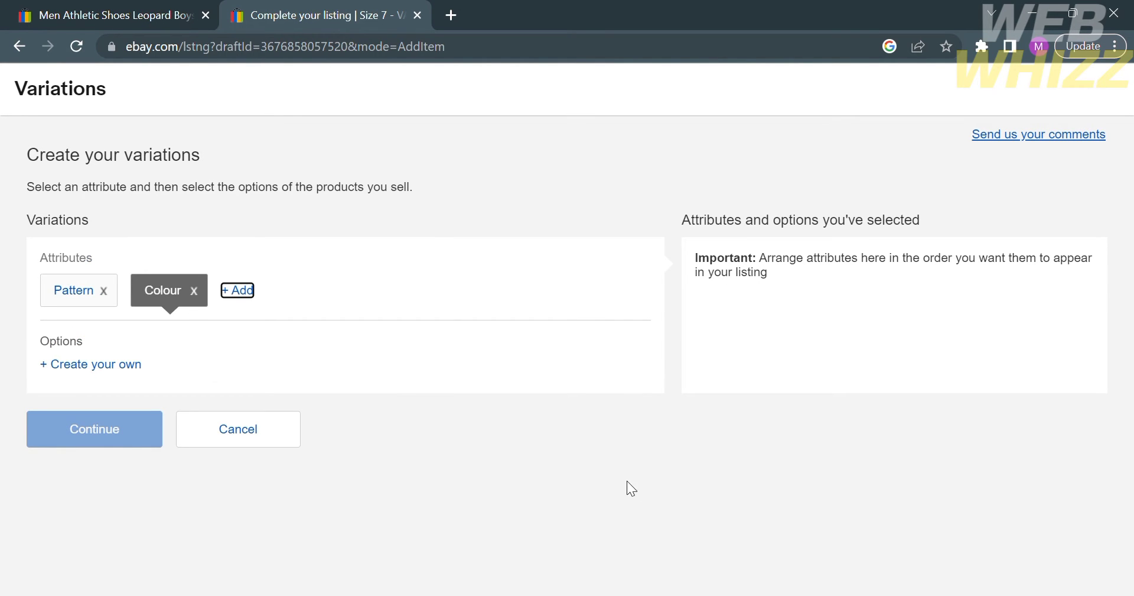
- Create the custom options Blue and Green for the Colour attribute
click(114, 365)
text(Blue)
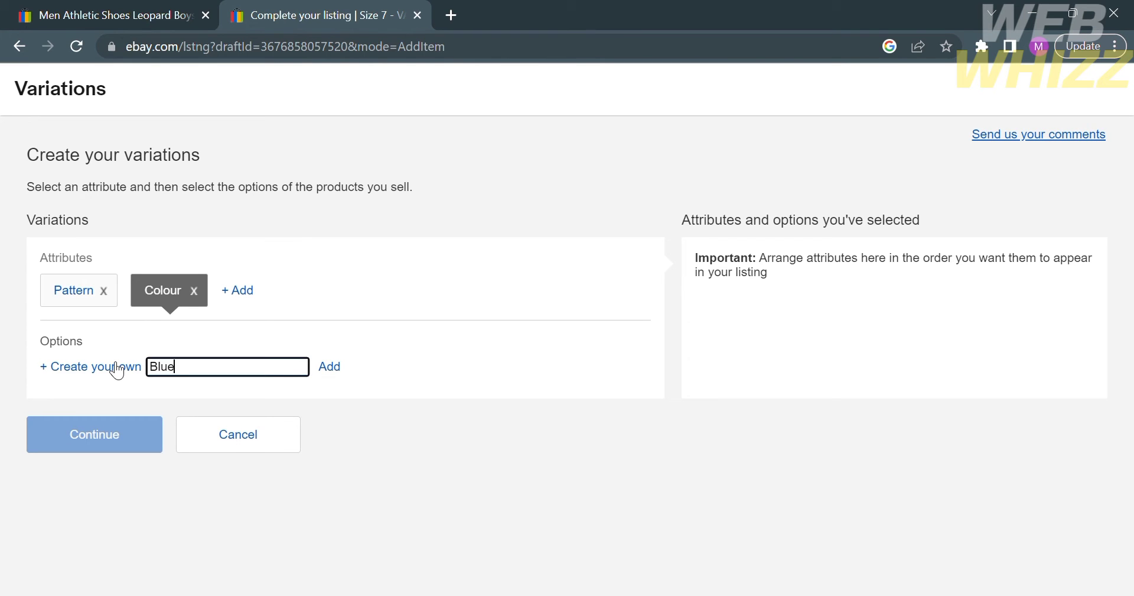
key(Return)
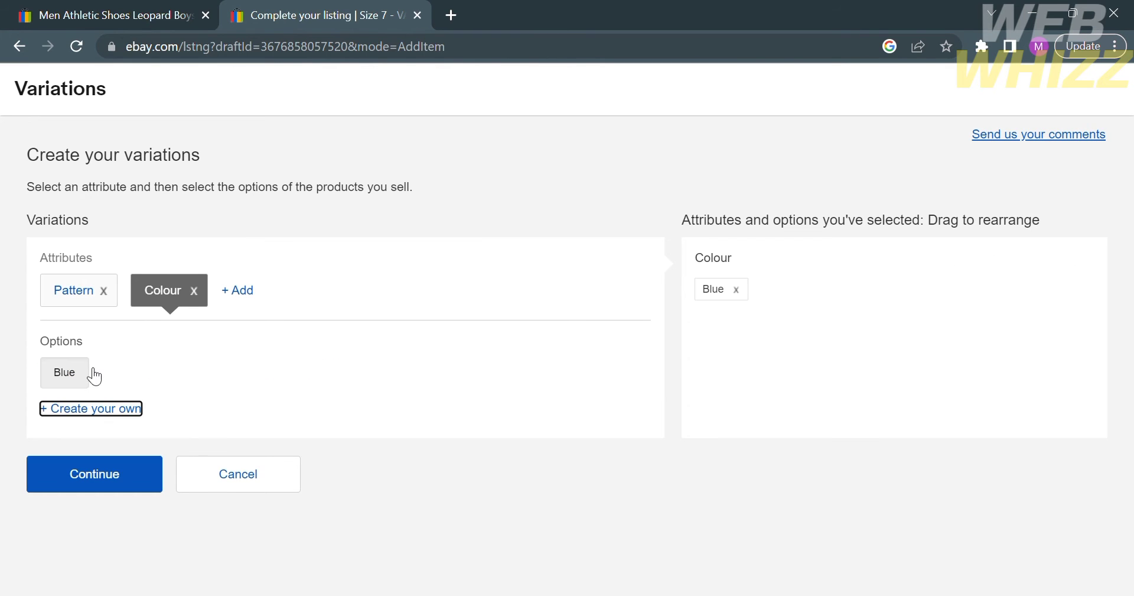
click(104, 414)
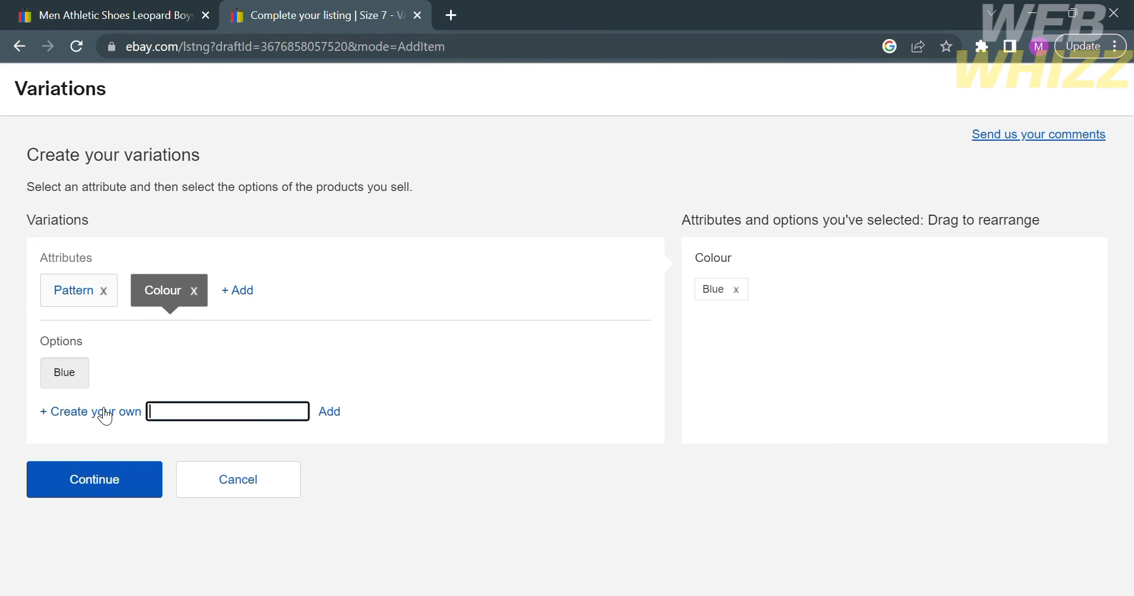
text(Green)
key(Return)
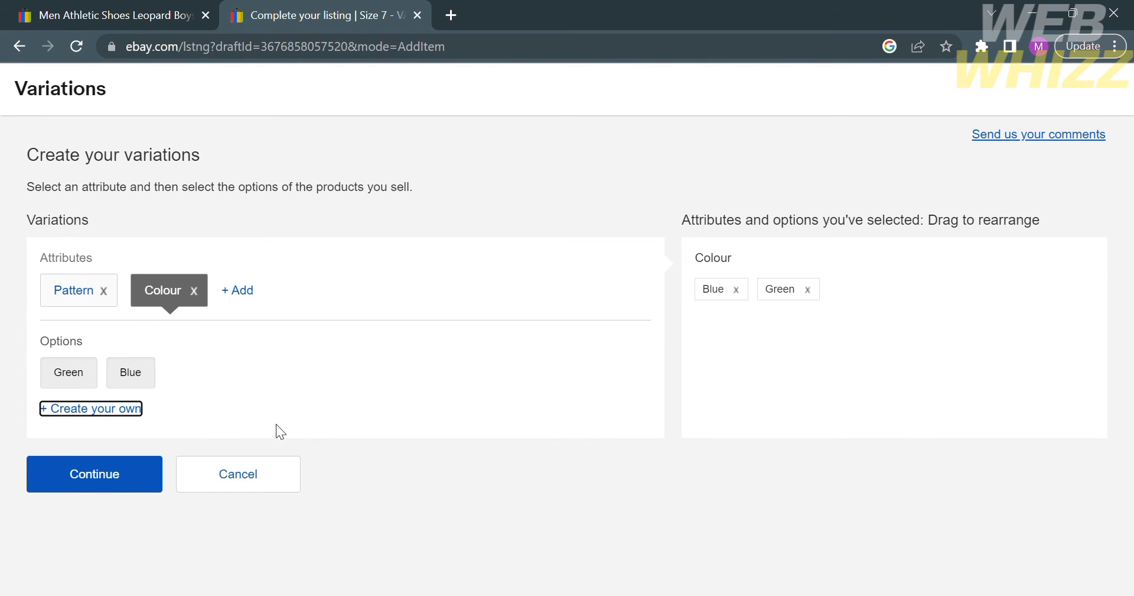
- Leave only Blue selected as a Colour option and continue to the variation details
click(152, 378)
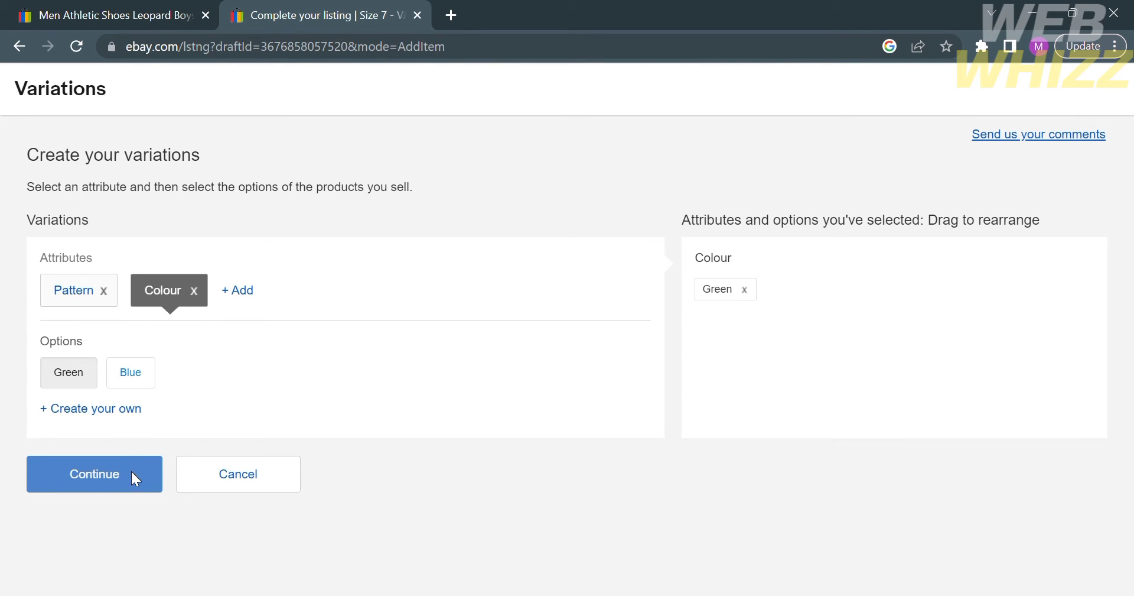
click(73, 386)
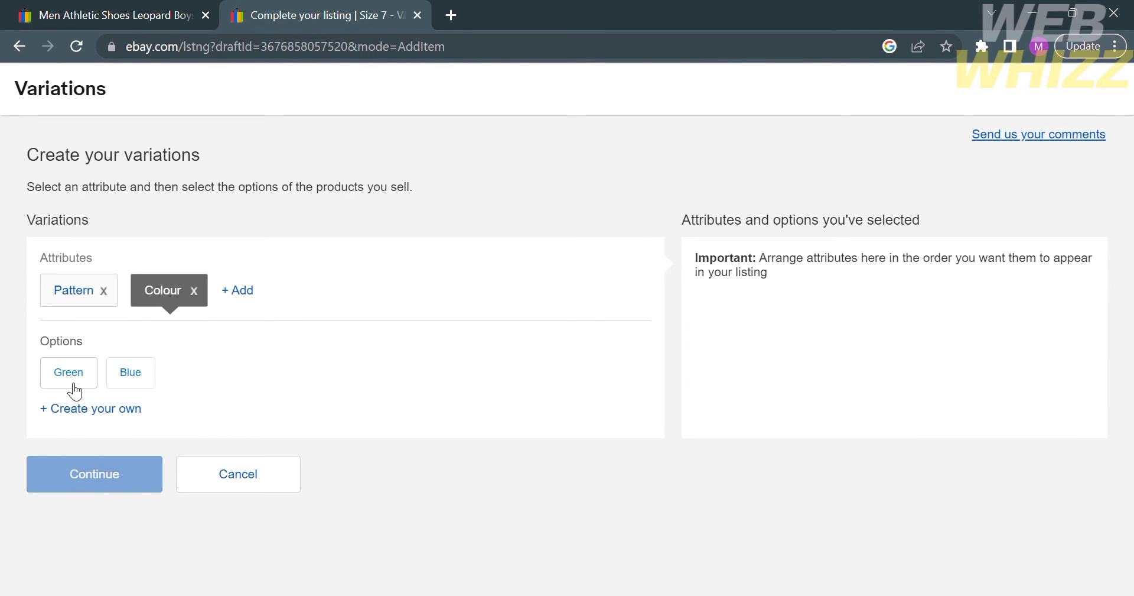
click(130, 385)
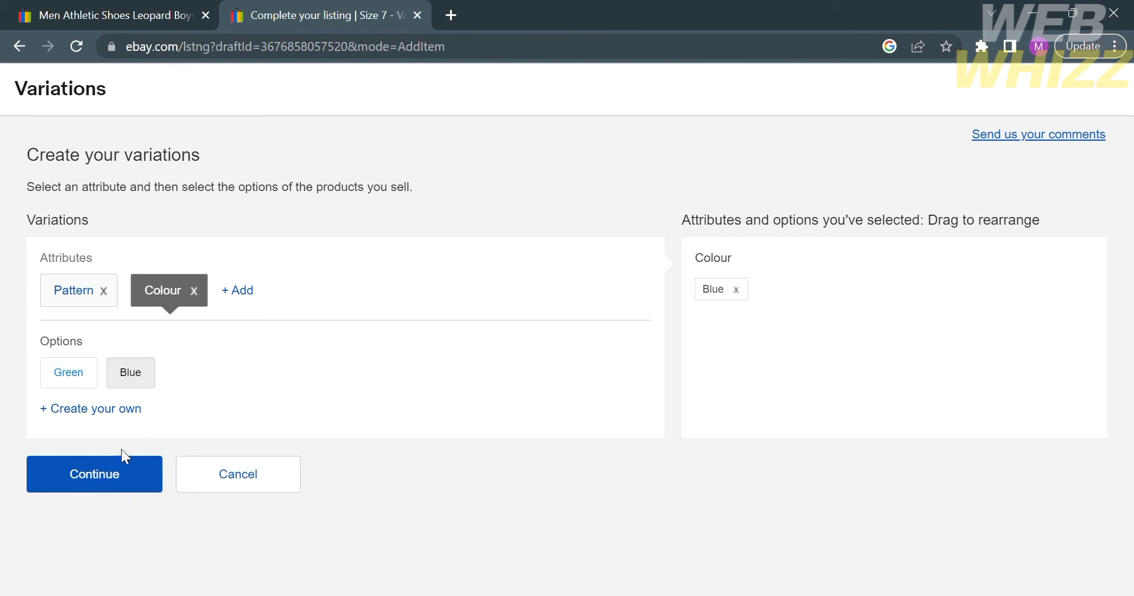
click(119, 485)
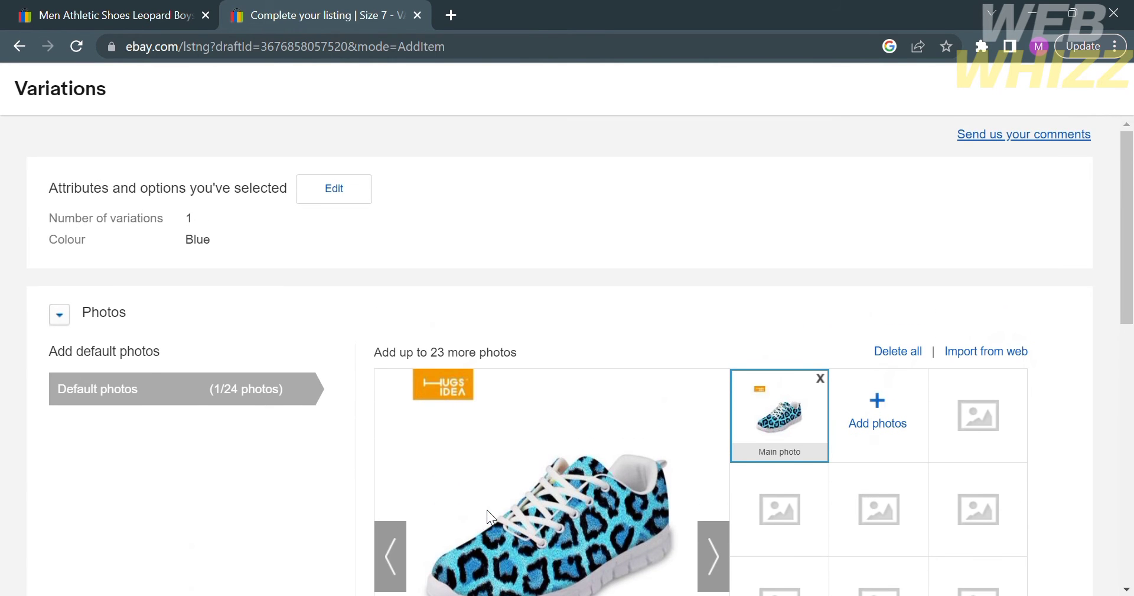
- Base the variation photos on Colour and add the blue shoe photo to the Blue option
scroll(487, 509, down, 10)
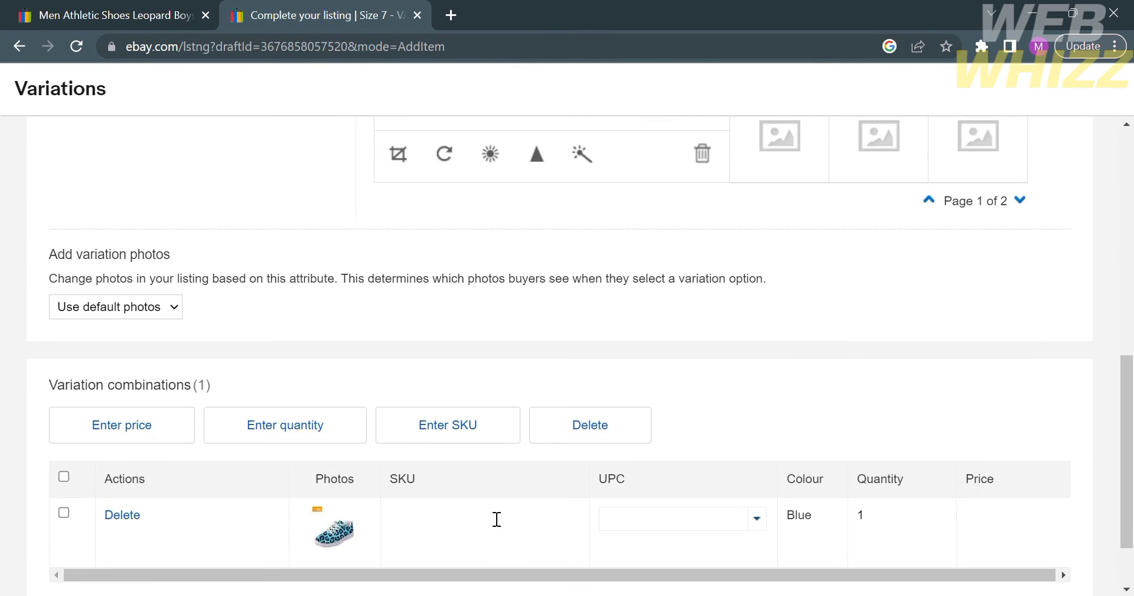
scroll(496, 519, up, 2)
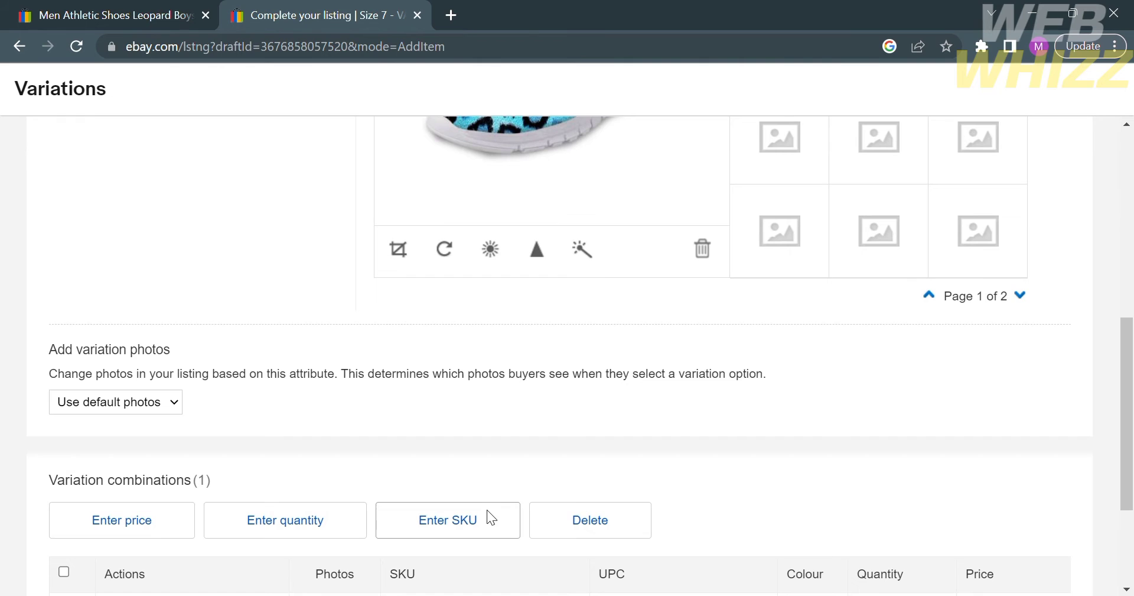
click(147, 441)
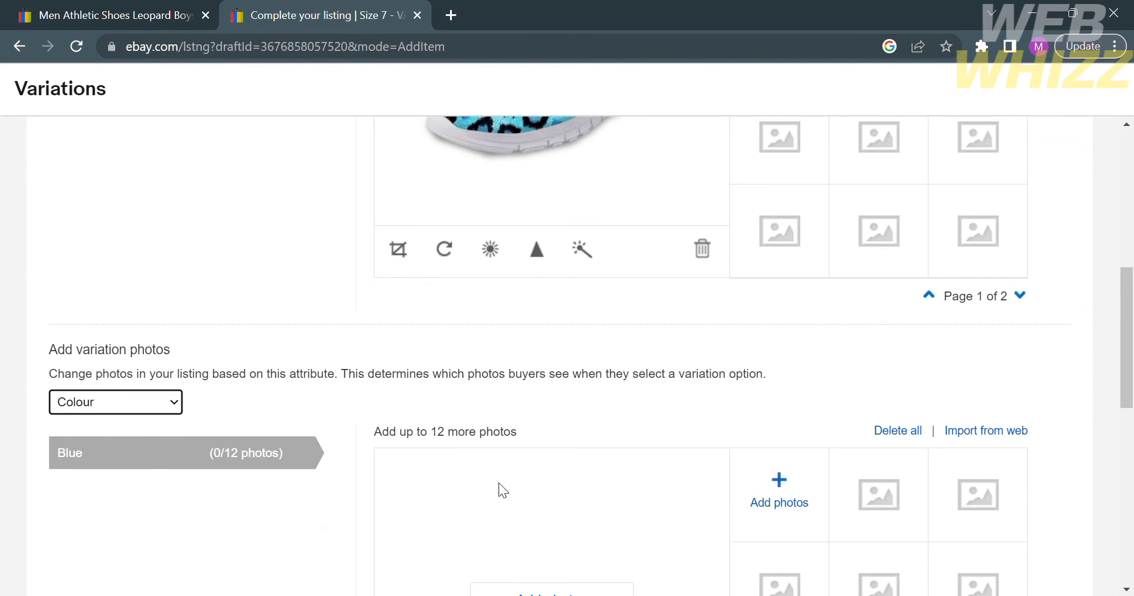
scroll(498, 488, down, 3)
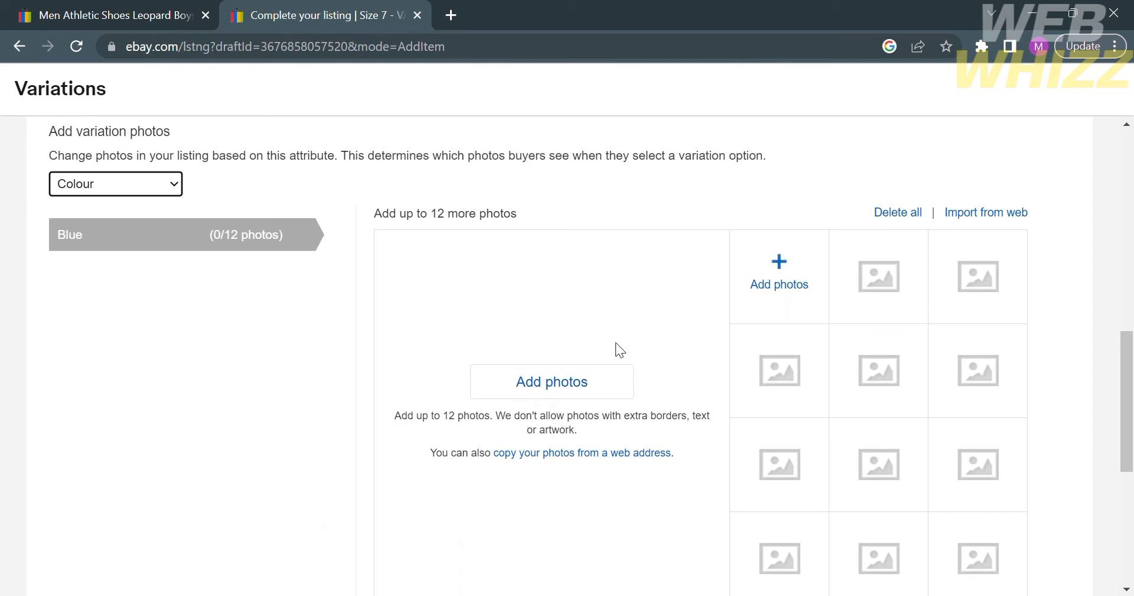
click(560, 384)
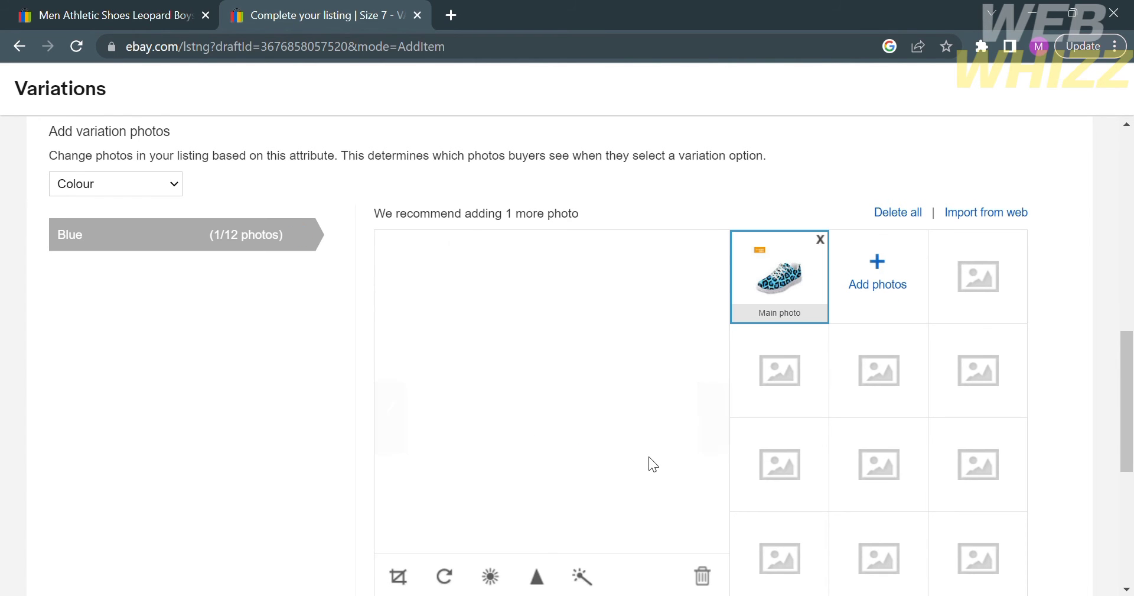
- Set the Blue variation's price to 1200, its quantity to 50 and its SKU to 123BlueSh
scroll(652, 464, down, 1)
scroll(649, 456, down, 5)
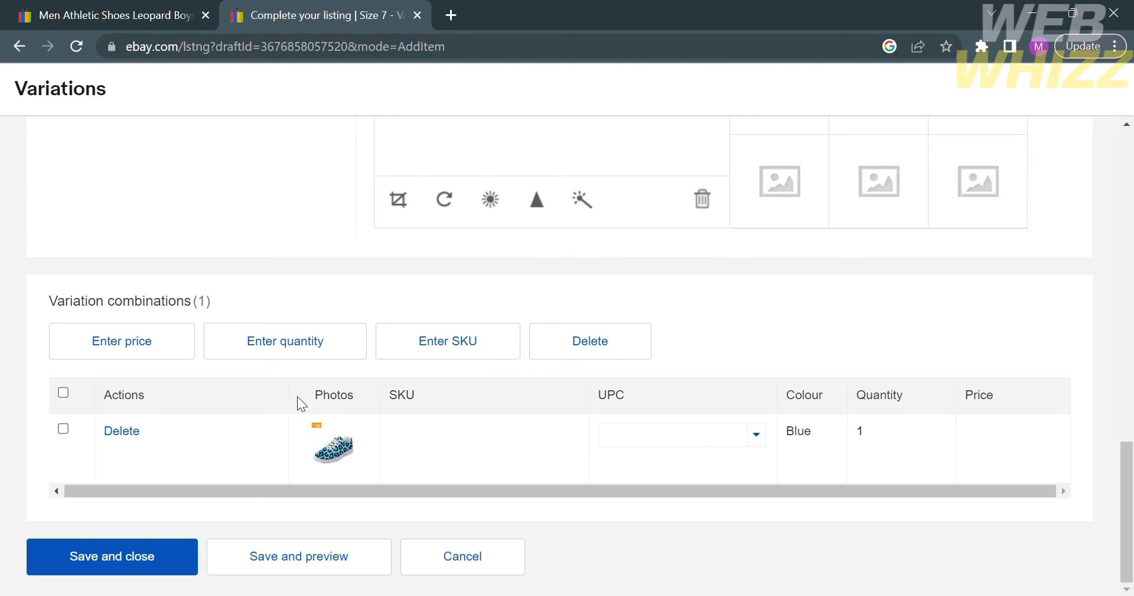
click(150, 349)
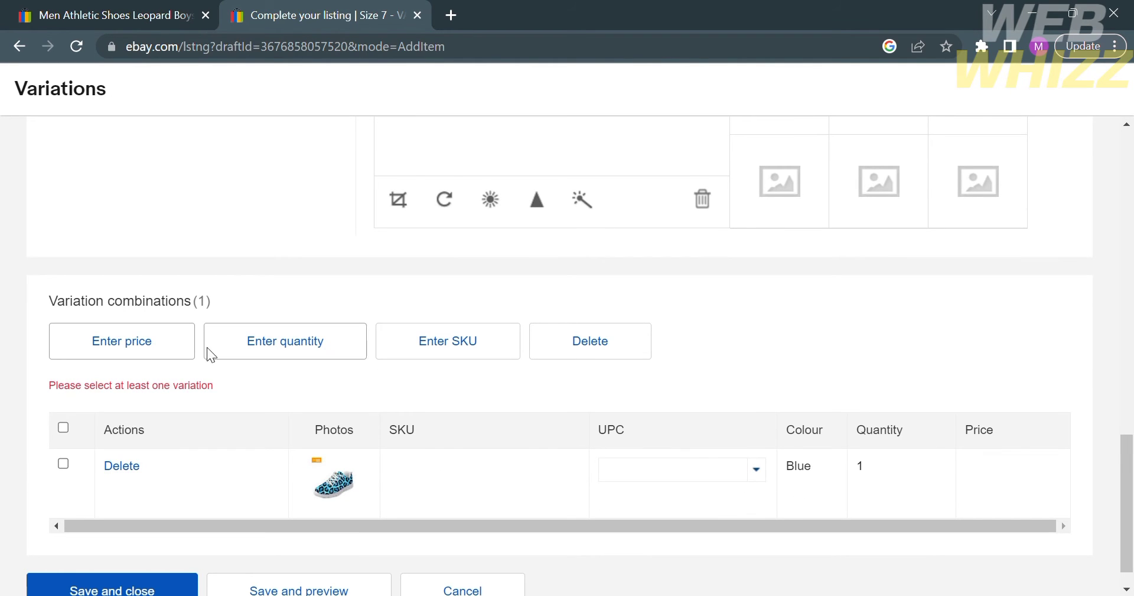
click(1038, 488)
text(1200)
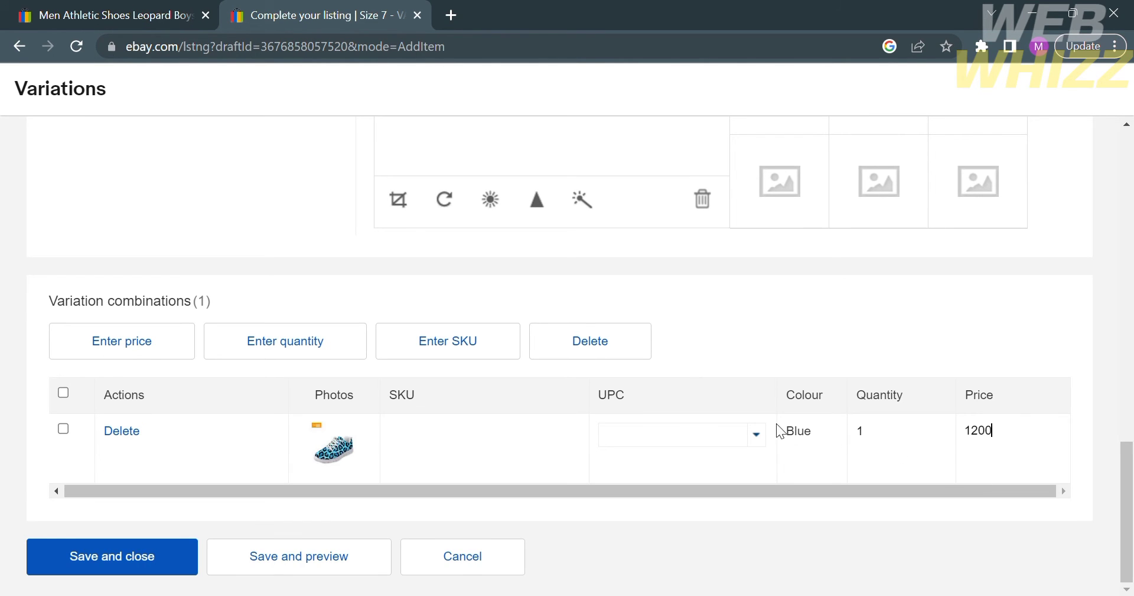
click(900, 449)
text(50)
click(428, 451)
text(123)
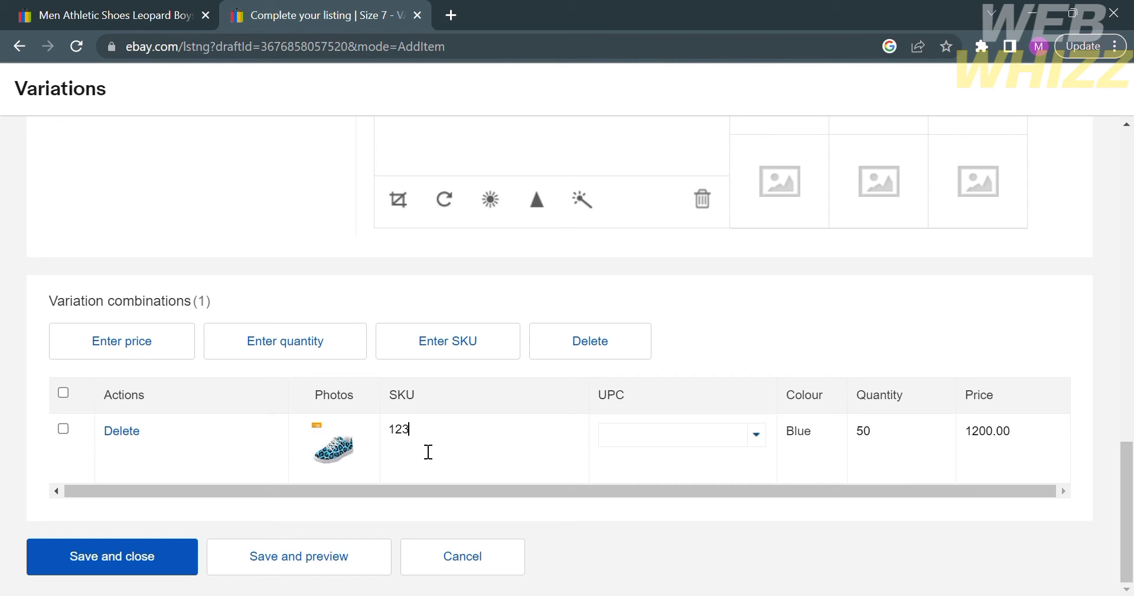
text(BlueSh)
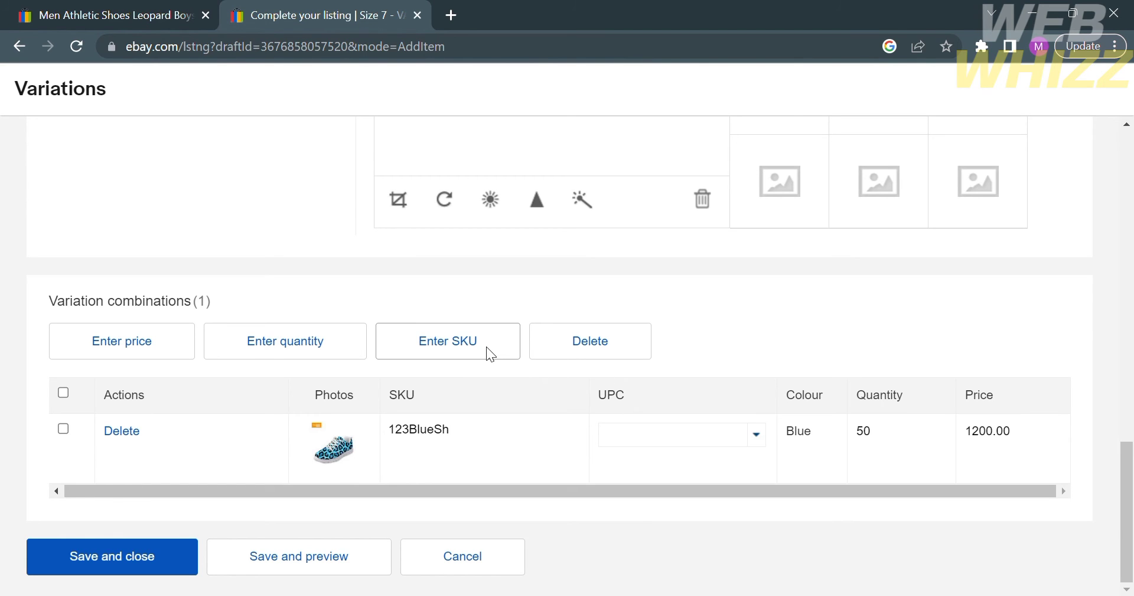
click(661, 444)
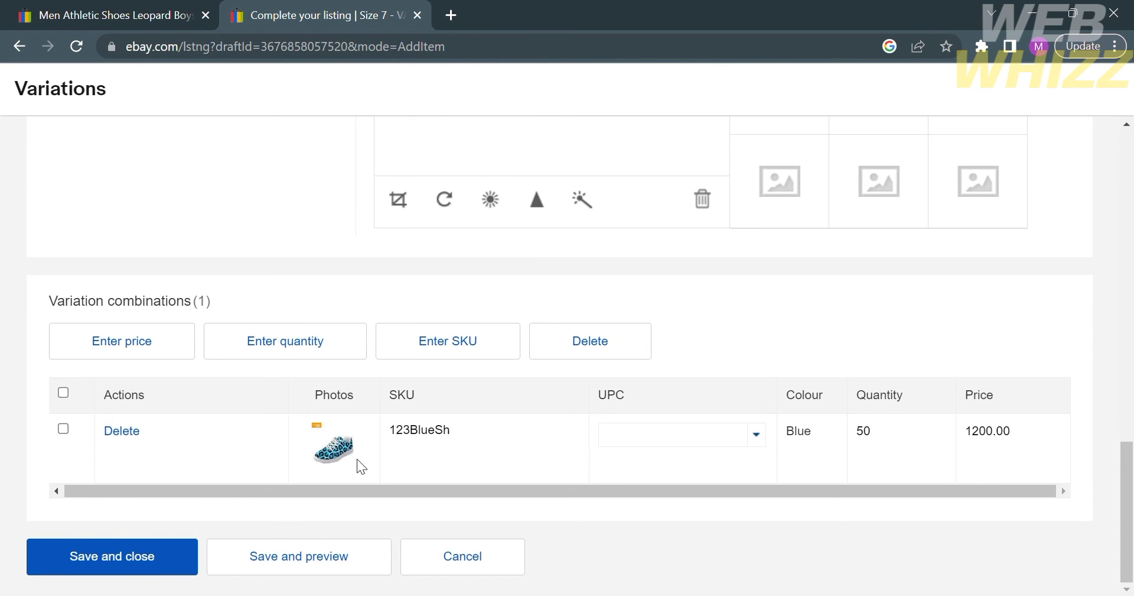
- Edit the selected attributes to include Green alongside Blue under Colour and confirm updating the variations
scroll(357, 458, up, 3)
scroll(357, 464, up, 10)
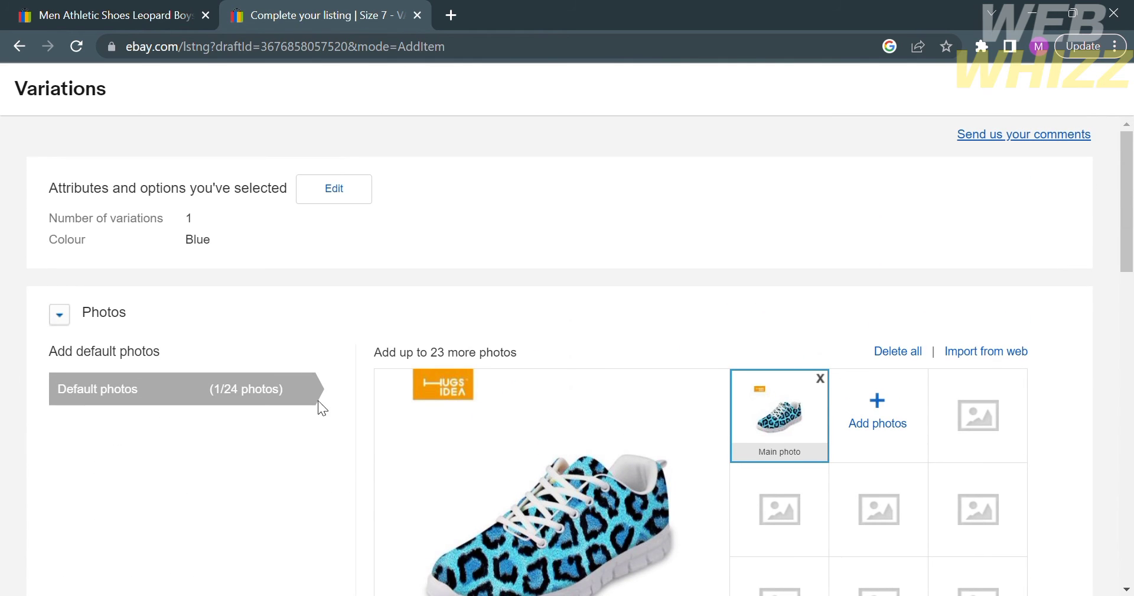
click(333, 197)
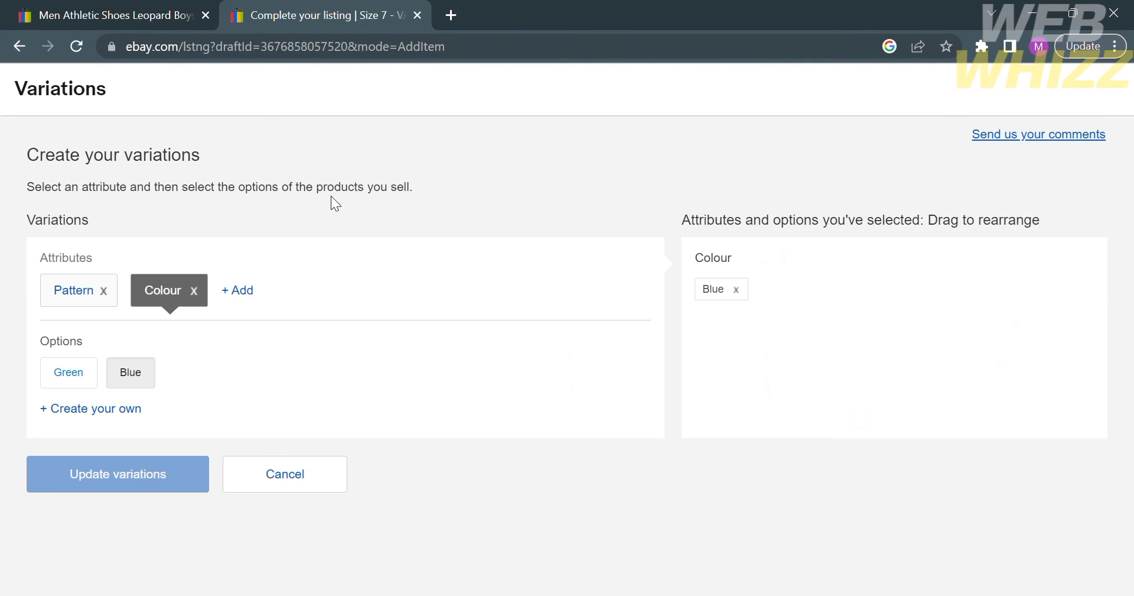
click(86, 390)
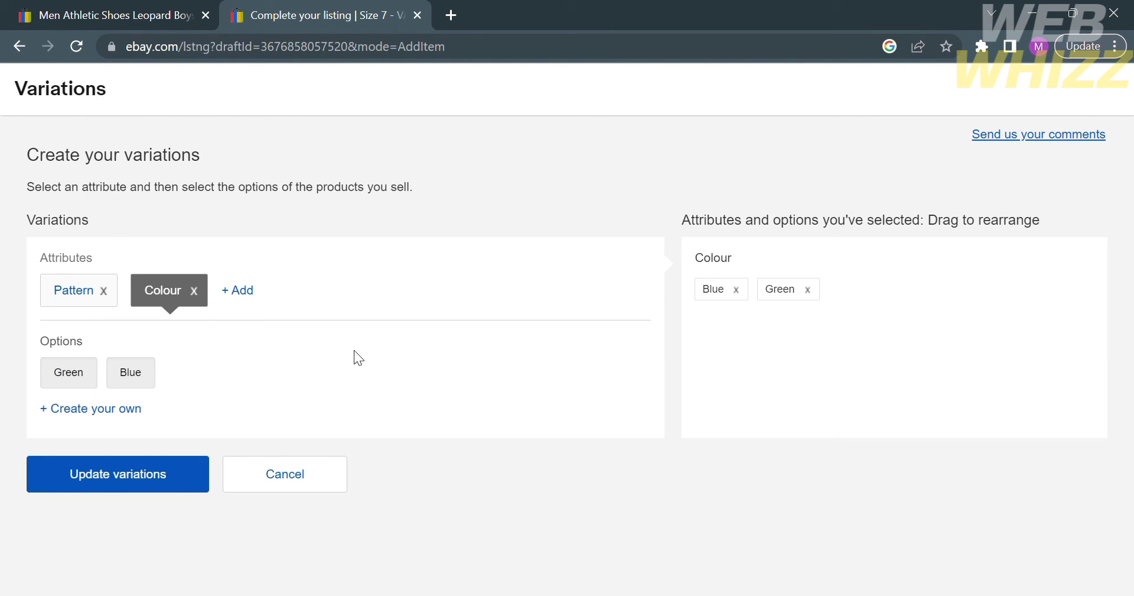
click(736, 290)
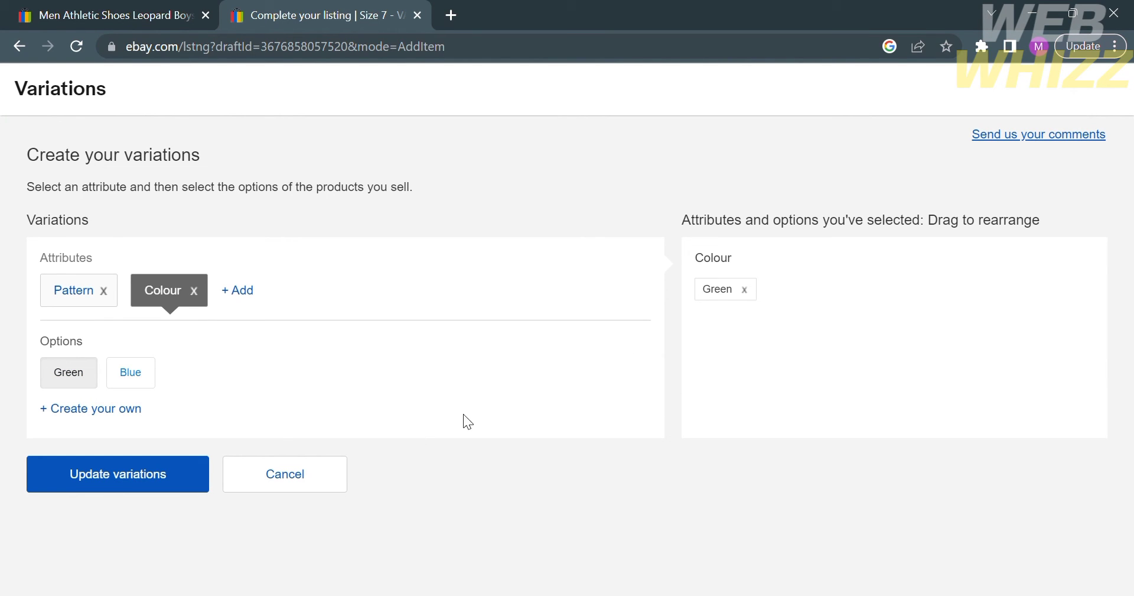
click(137, 378)
click(117, 473)
click(437, 394)
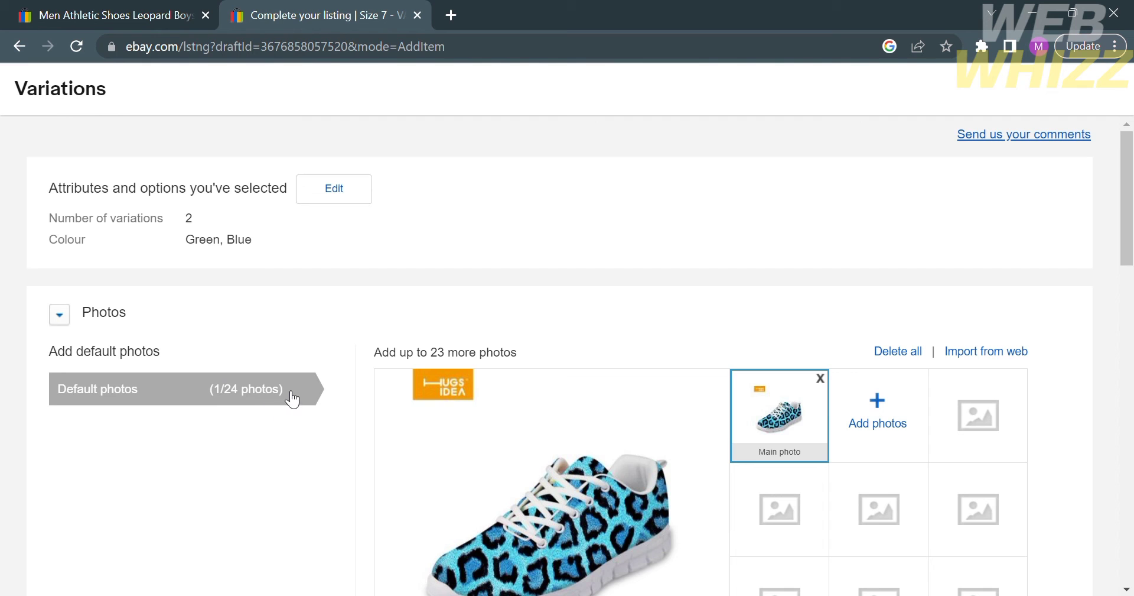
- Add the green shoe photo to the Green option's variation photos and go to the variation combinations
scroll(292, 399, down, 9)
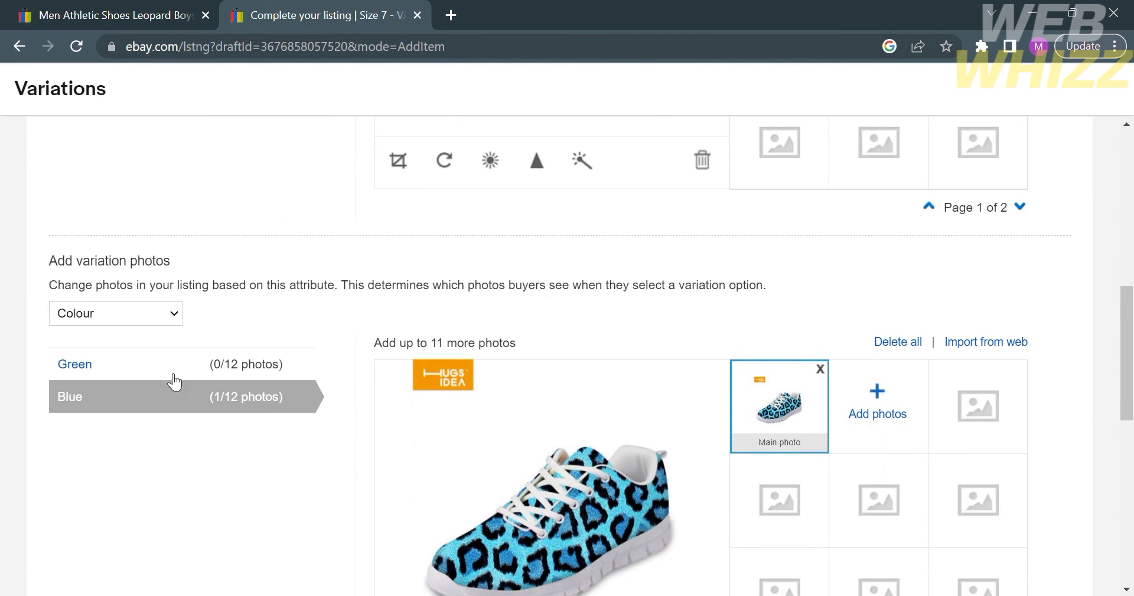
click(174, 378)
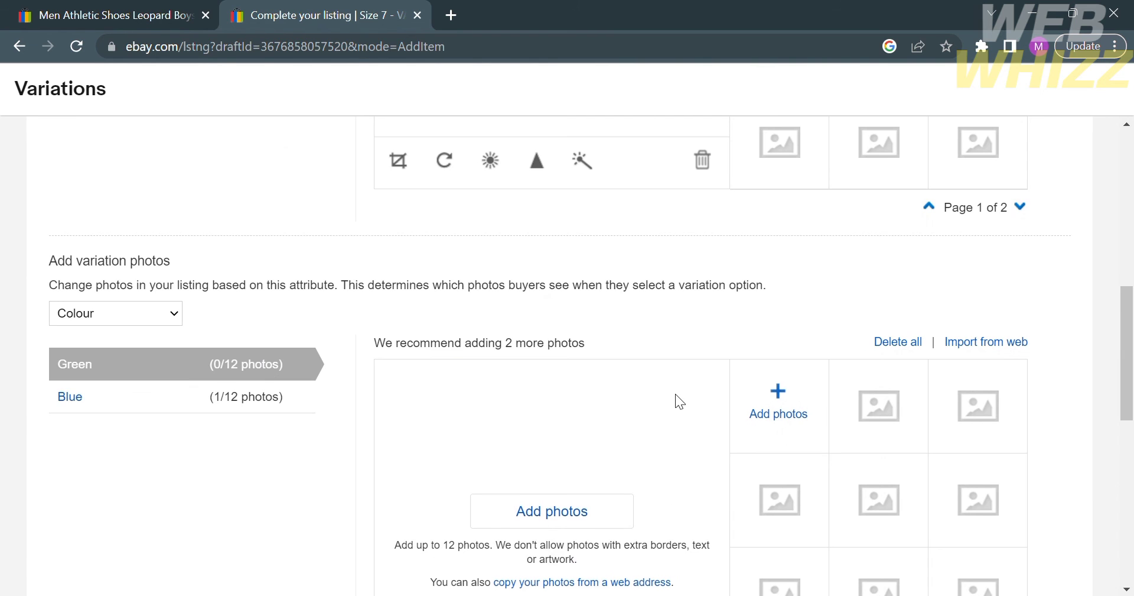
scroll(677, 400, down, 2)
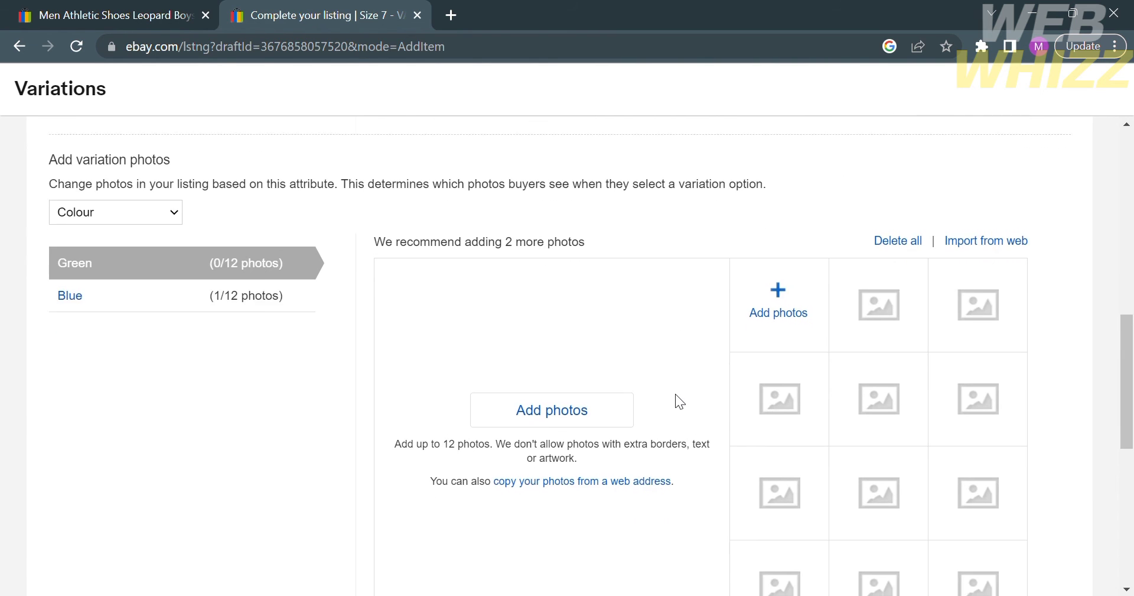
click(768, 282)
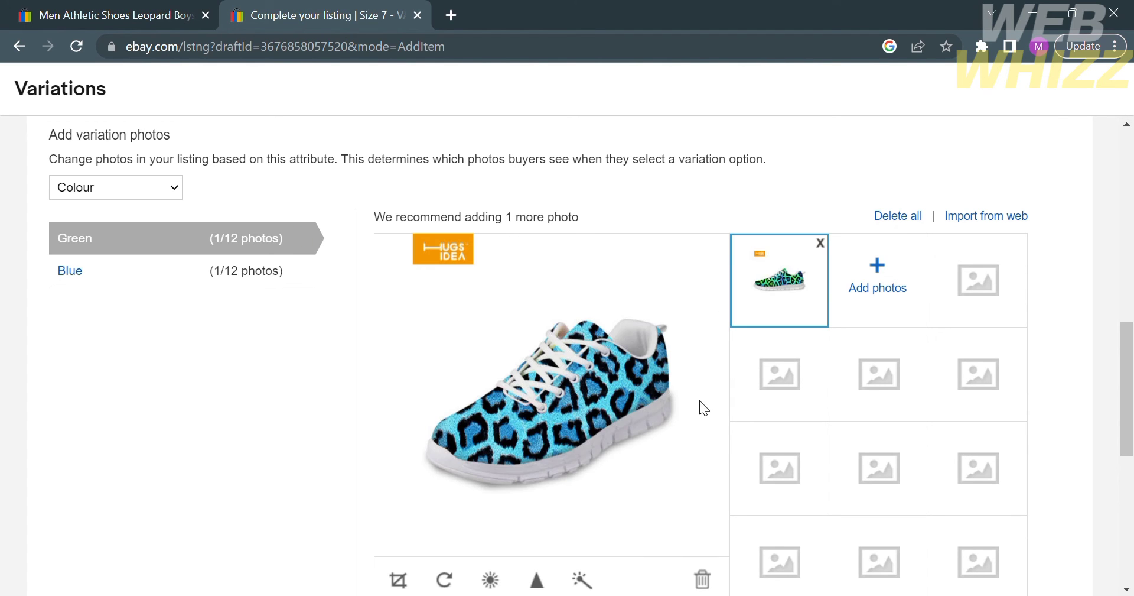
scroll(526, 466, down, 3)
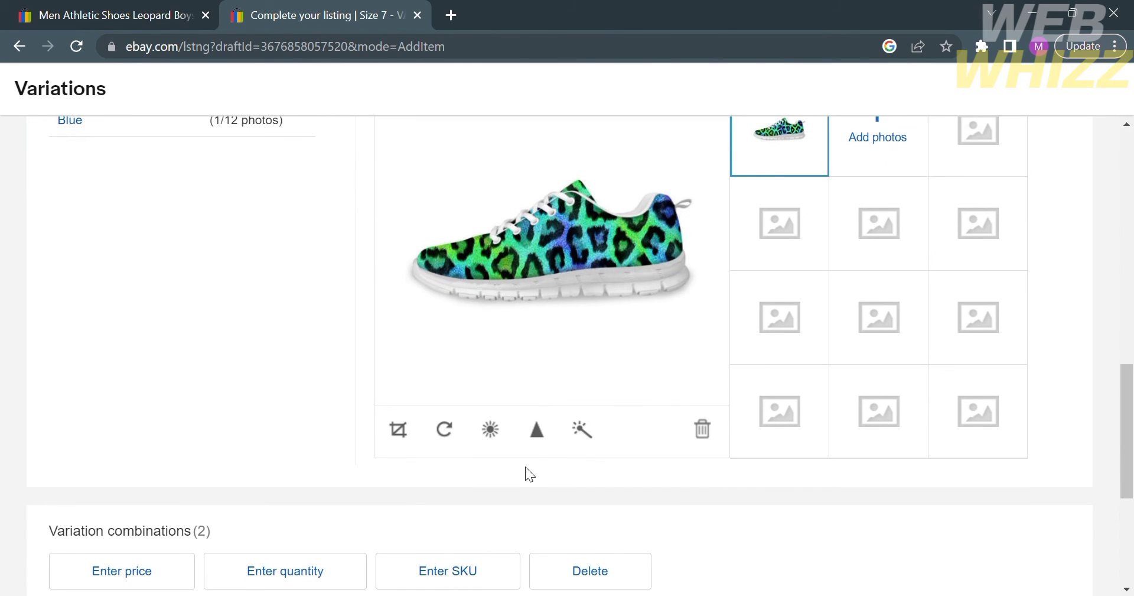
scroll(525, 466, down, 6)
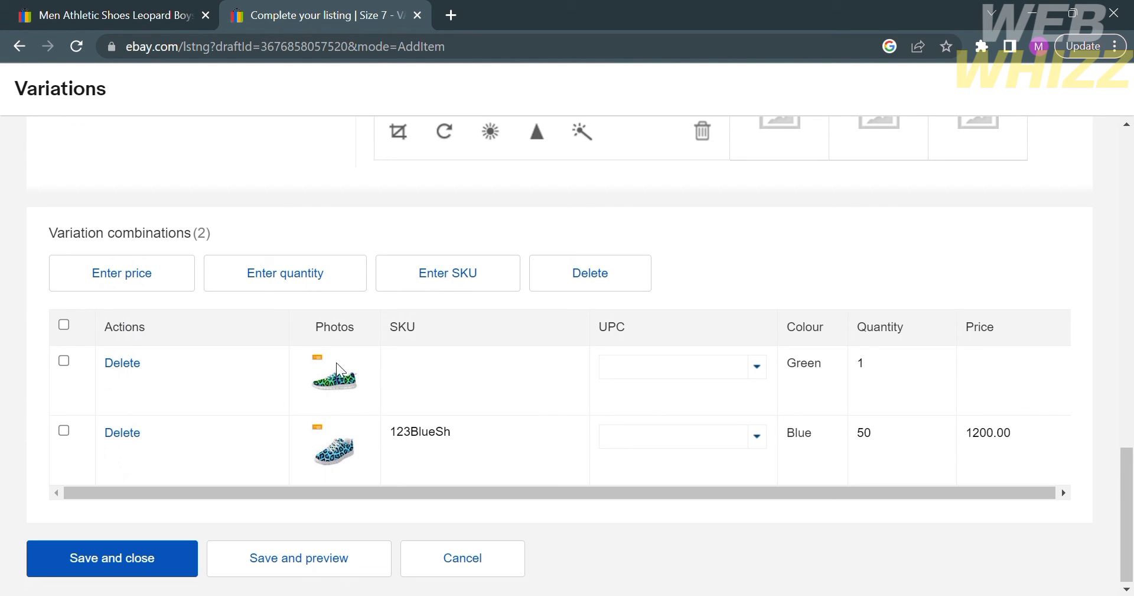
- Set the Green variation's price to 1400, its quantity to 40 and its SKU prefix to 123GreenSh
click(64, 360)
click(126, 272)
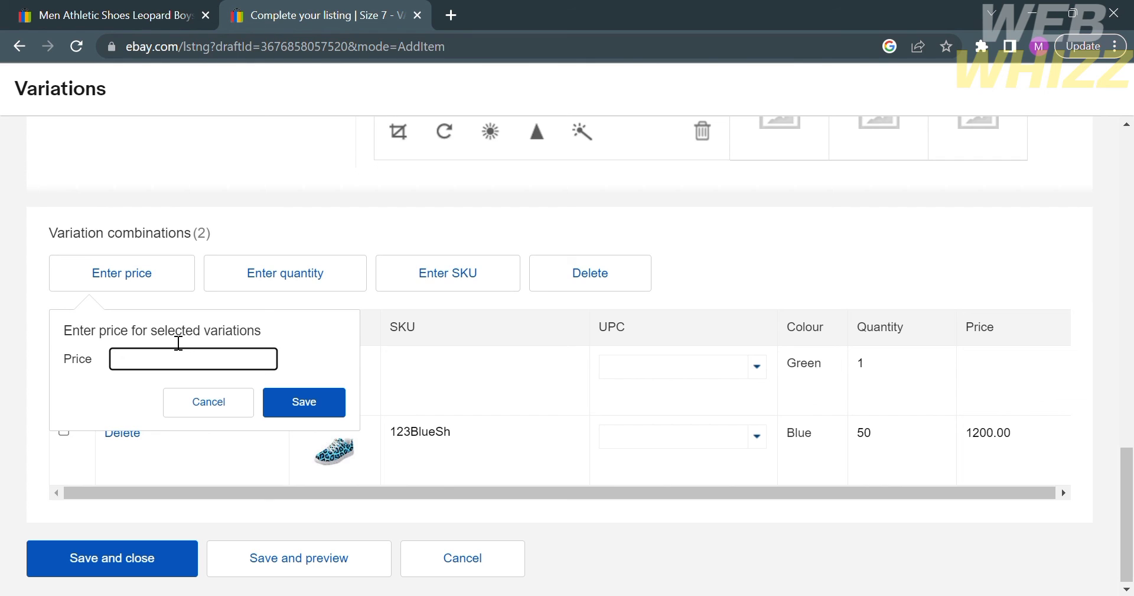
text(1400)
click(290, 405)
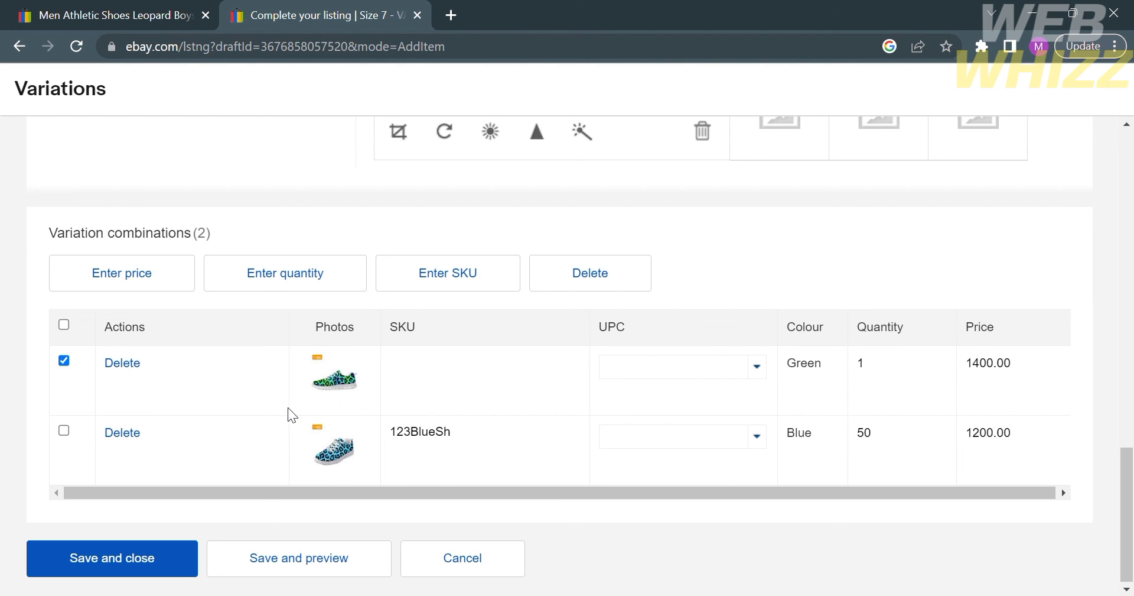
click(291, 285)
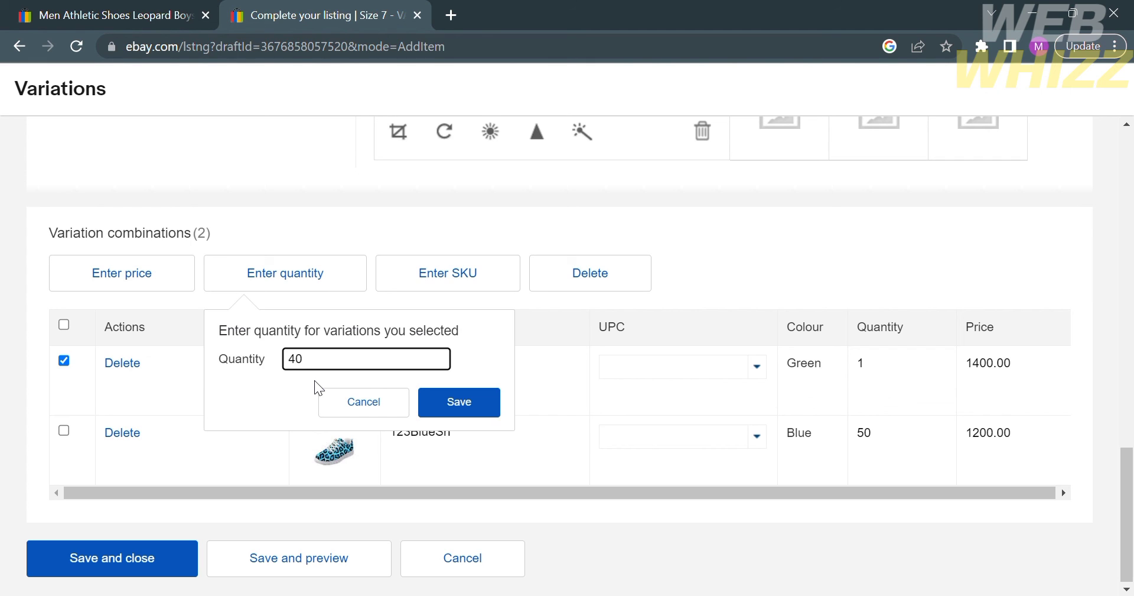
click(446, 397)
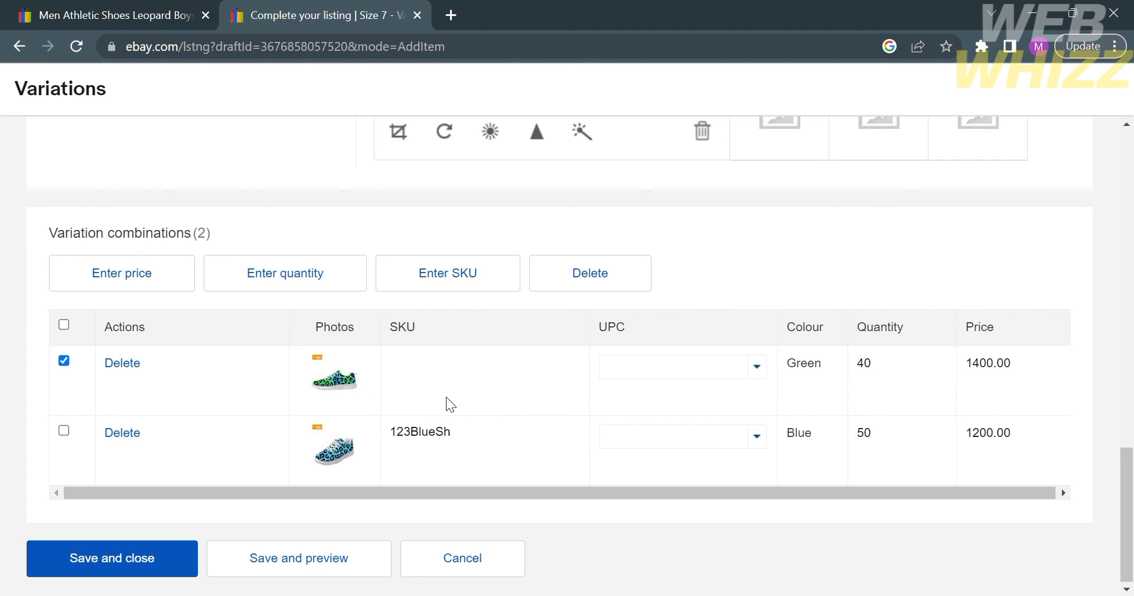
click(477, 281)
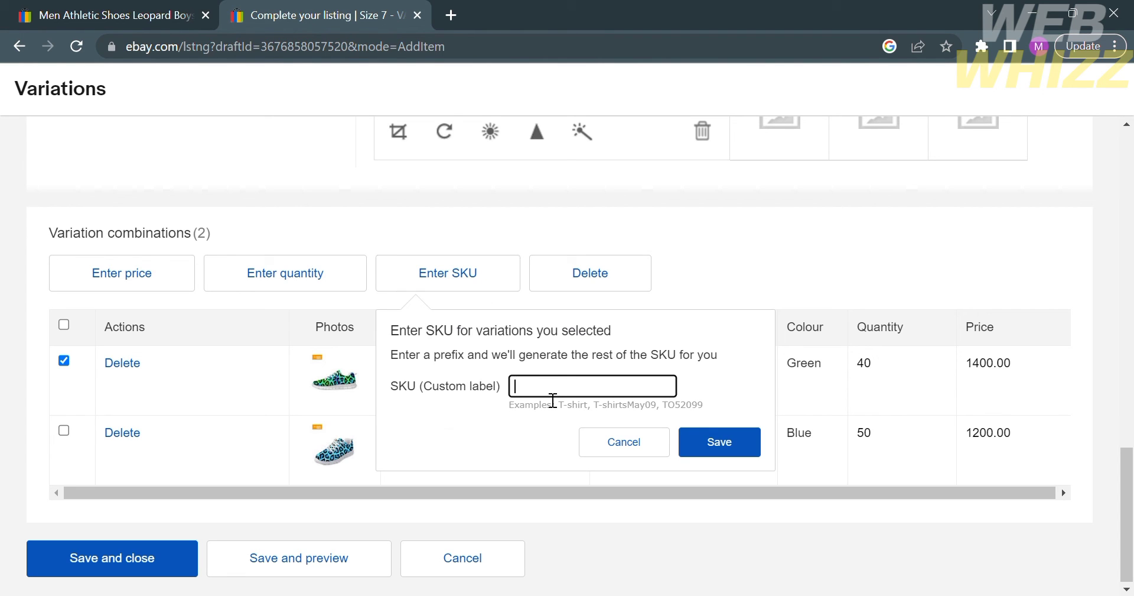
text(123GreenSh)
click(716, 434)
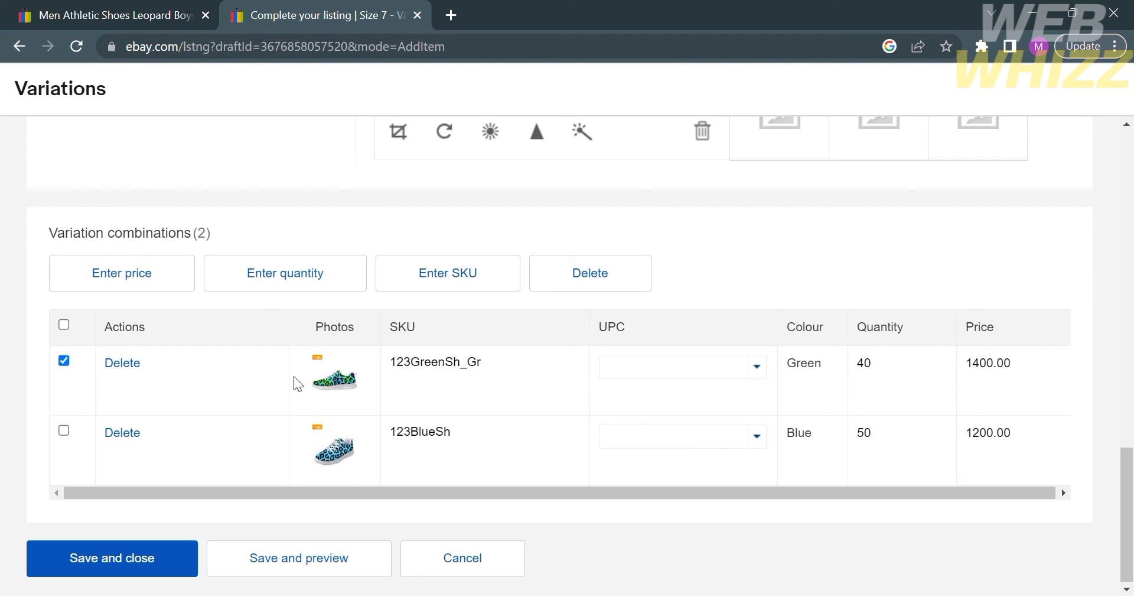
- Review the variation photos and attributes, and save the variations with a preview of the listing
scroll(881, 414, up, 8)
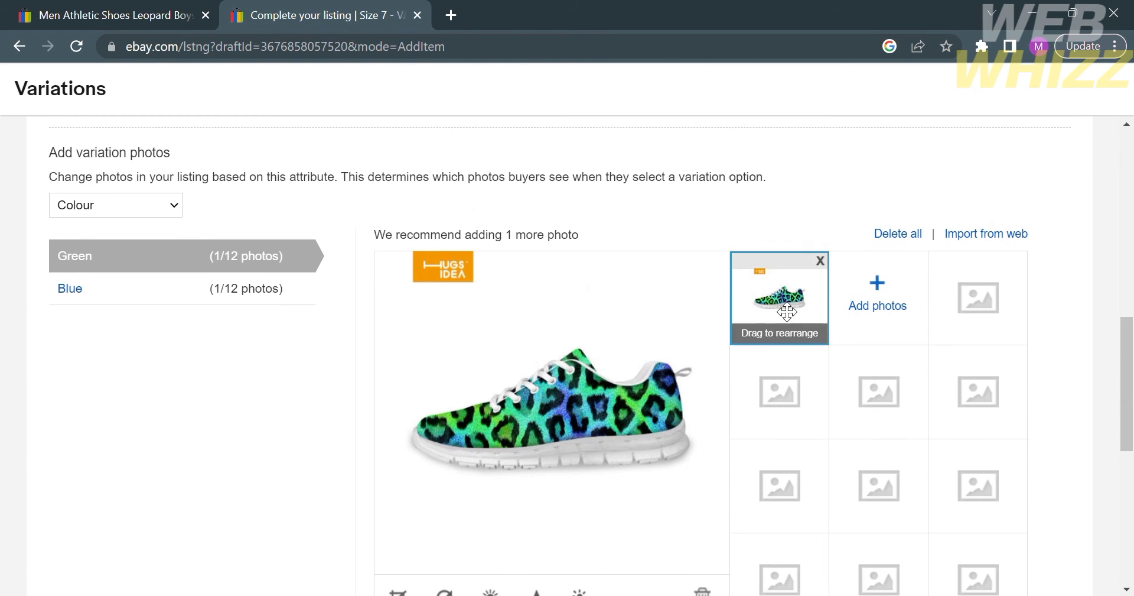
scroll(907, 307, up, 10)
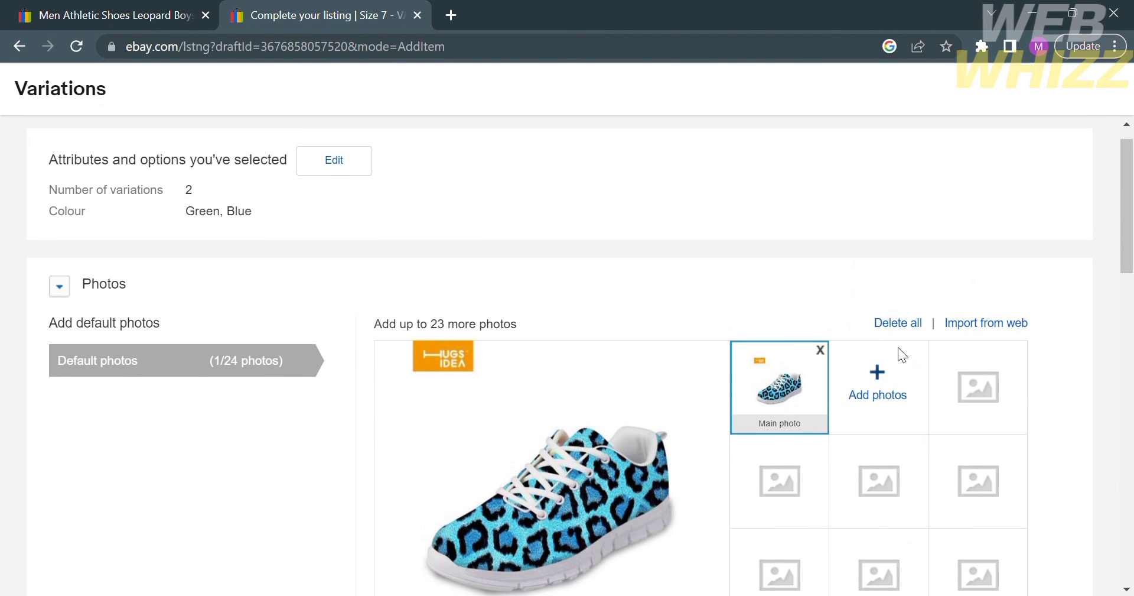
scroll(881, 390, up, 1)
scroll(881, 389, down, 15)
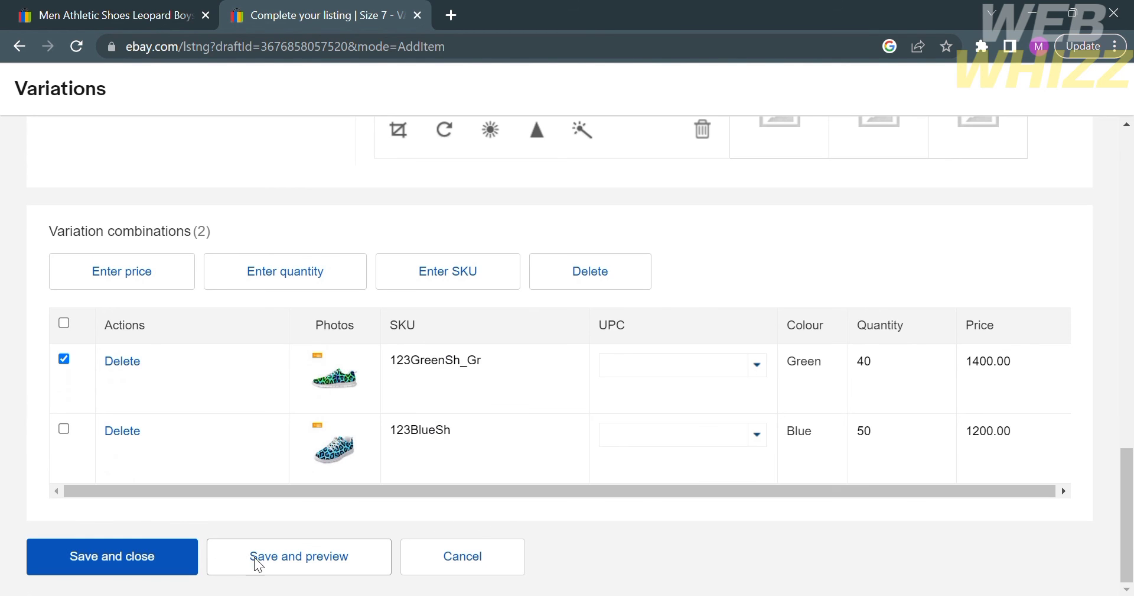
click(303, 564)
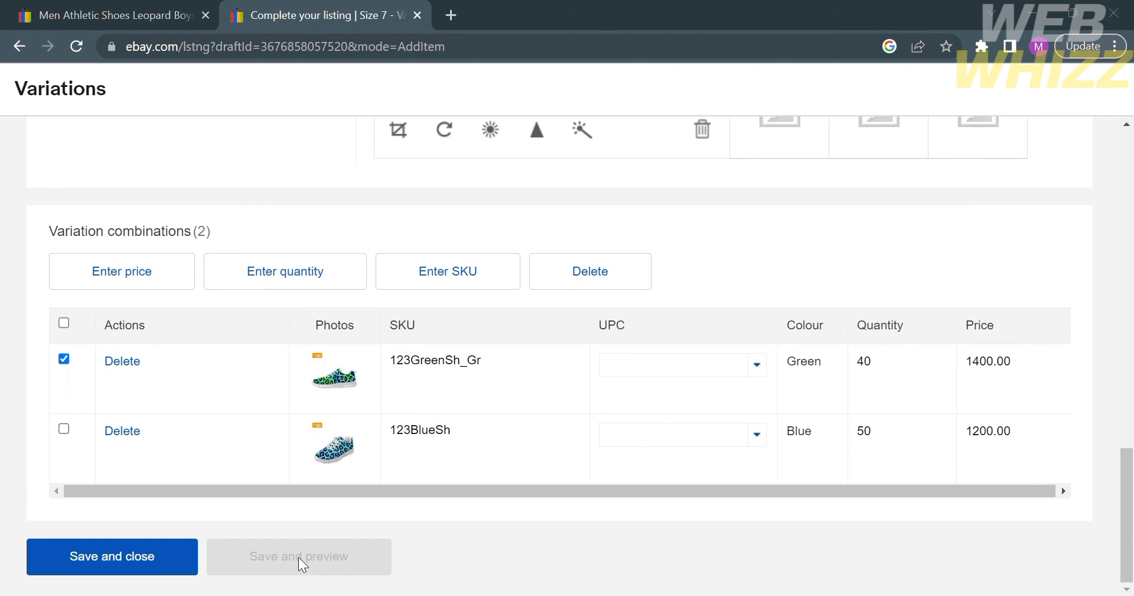